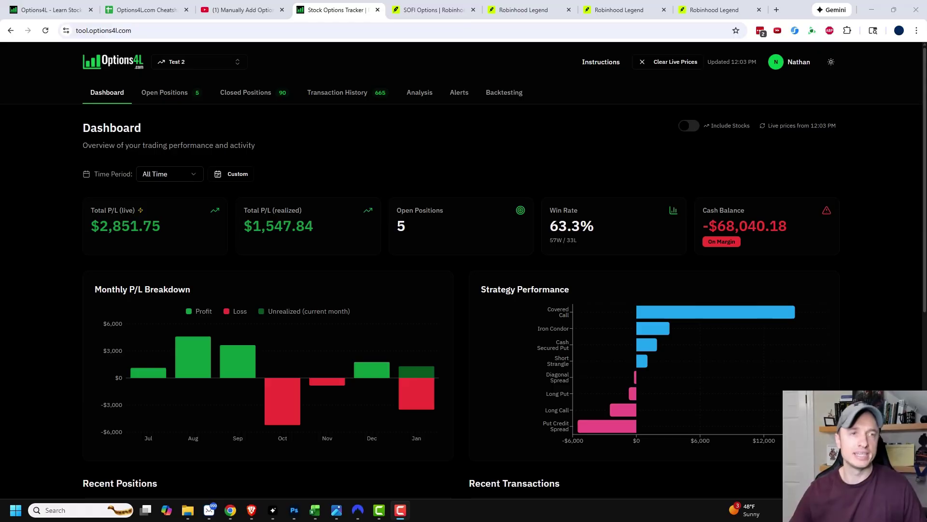
Look at the YouTube video on manually adding option trades and return to the Options4L tracker
{"action": "left_click", "coordinate": [240, 10]}
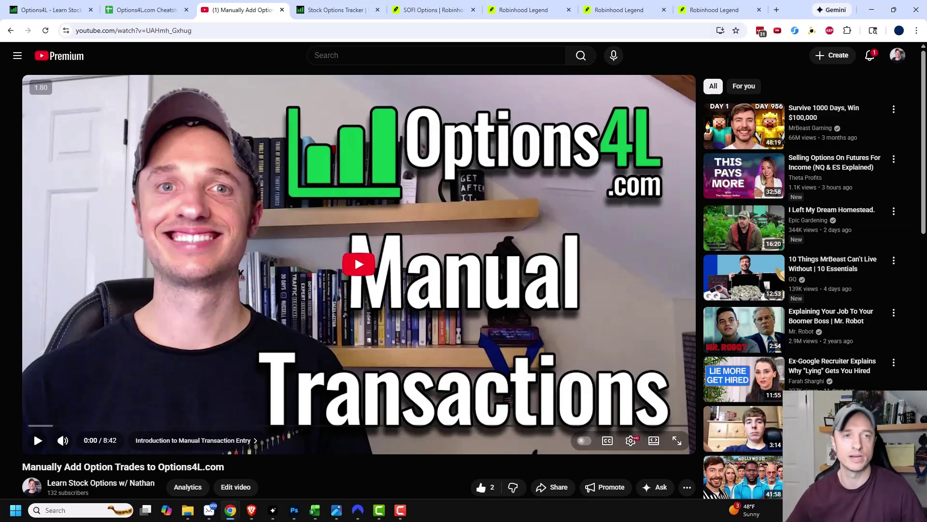
{"action": "left_click", "coordinate": [334, 12]}
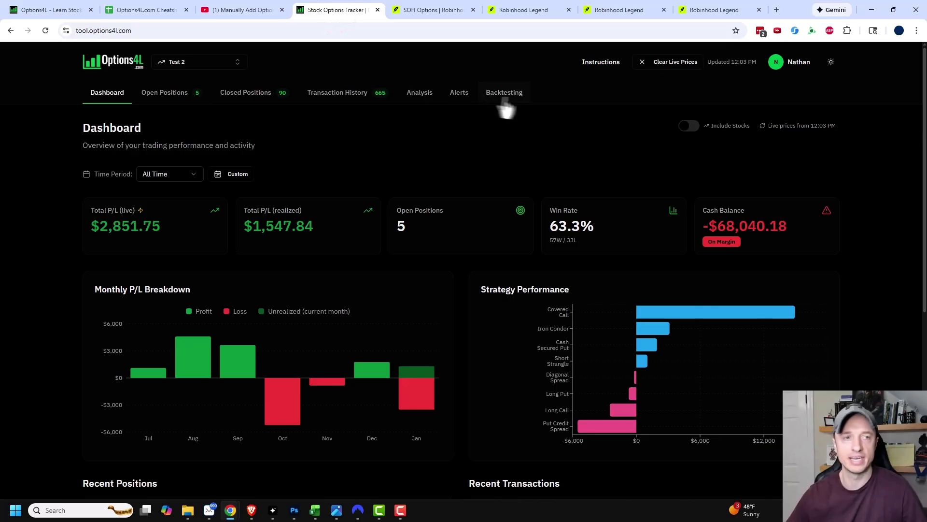
Open the manual close form for the open SPY iron condor expiring 16Jan26
{"action": "left_click", "coordinate": [178, 96]}
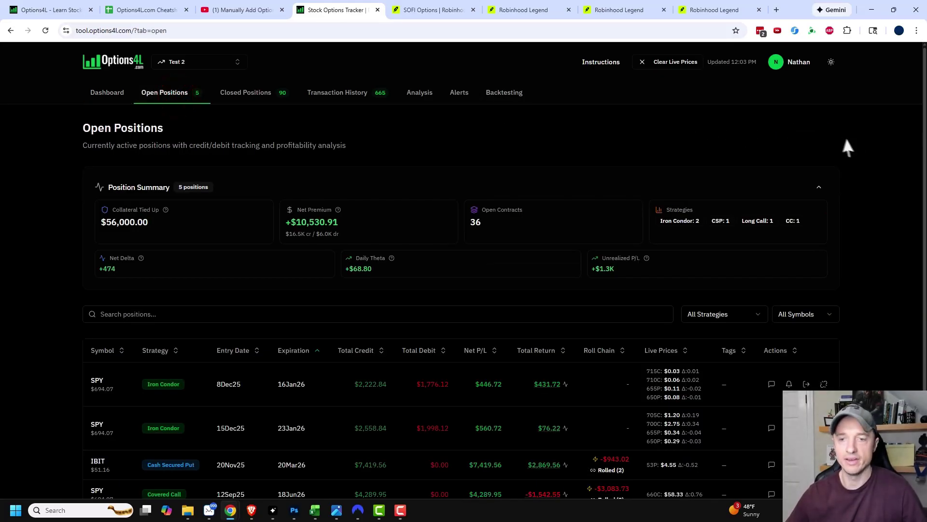
{"action": "scroll", "coordinate": [877, 143], "scroll_direction": "down", "scroll_amount": 3}
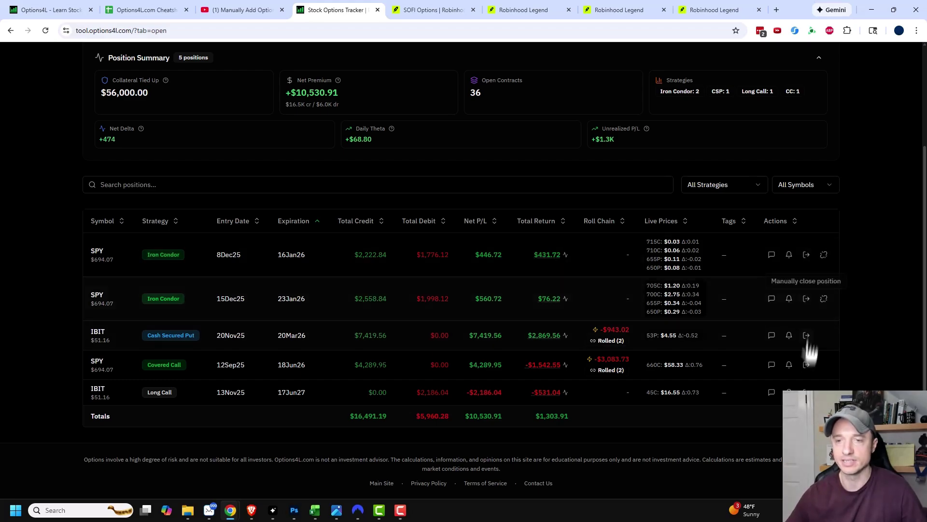
{"action": "left_click", "coordinate": [806, 256]}
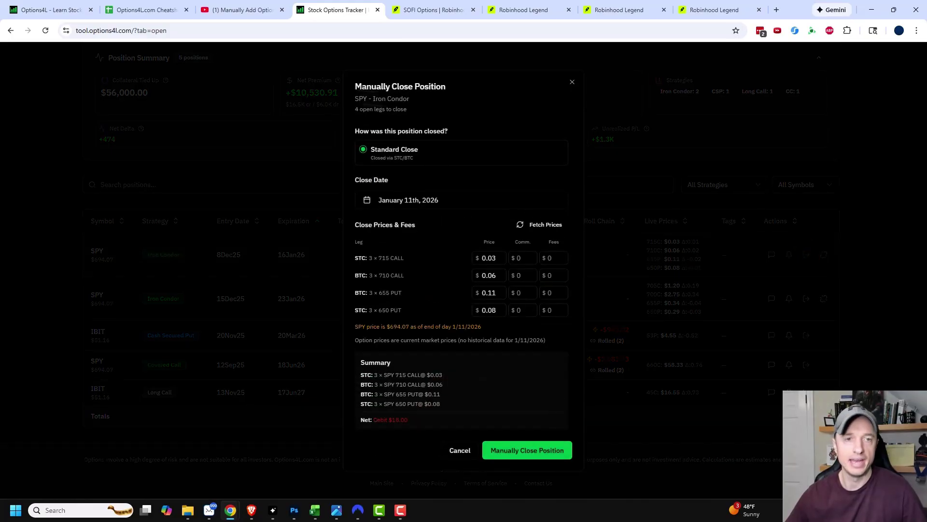
Review the close form's position name, number of open legs and closing method question
{"action": "left_click_drag", "start_coordinate": [352, 87], "coordinate": [479, 88]}
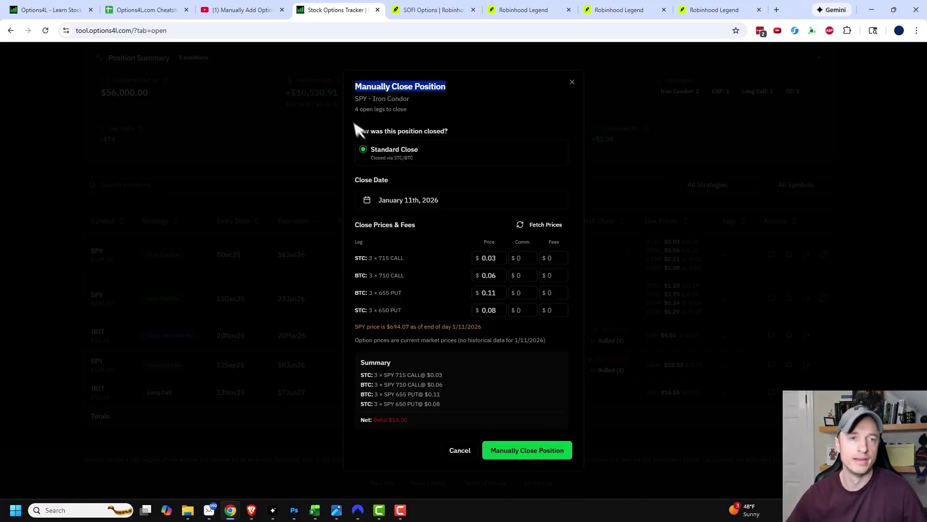
{"action": "left_click_drag", "start_coordinate": [354, 99], "coordinate": [422, 99]}
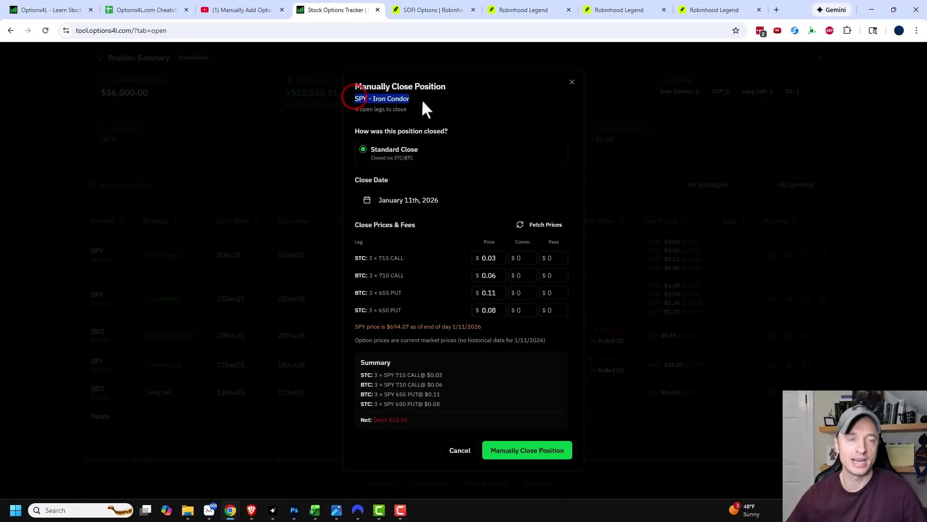
{"action": "left_click_drag", "start_coordinate": [355, 109], "coordinate": [411, 111]}
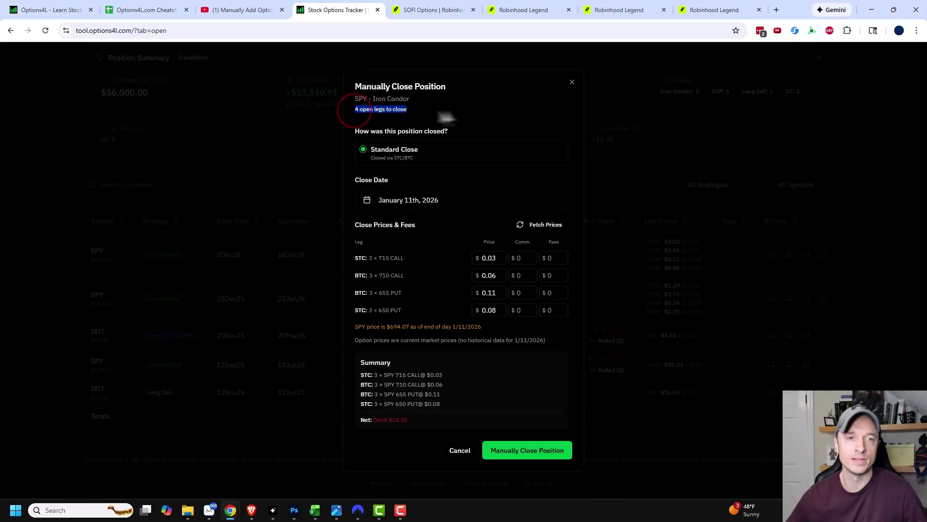
{"action": "left_click_drag", "start_coordinate": [353, 131], "coordinate": [473, 130]}
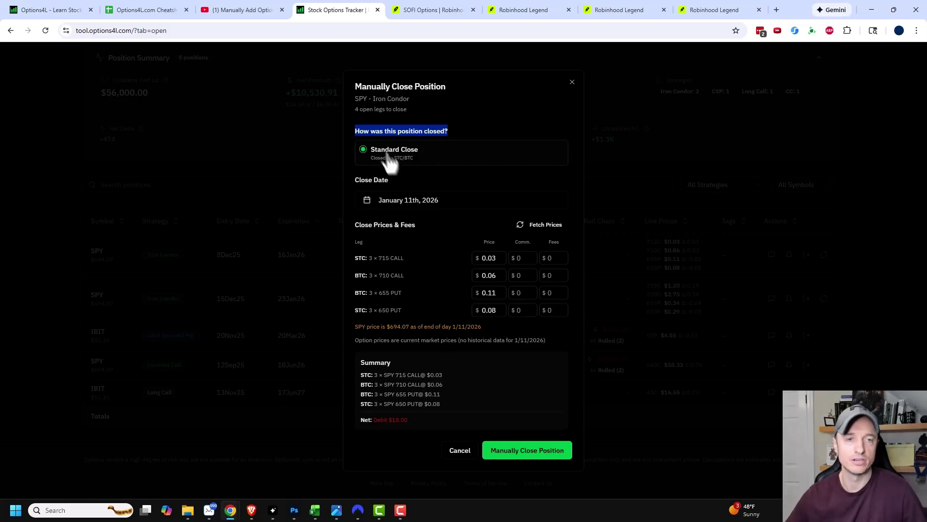
Set the iron condor's close date to January 8th, 2026
{"action": "left_click", "coordinate": [416, 203]}
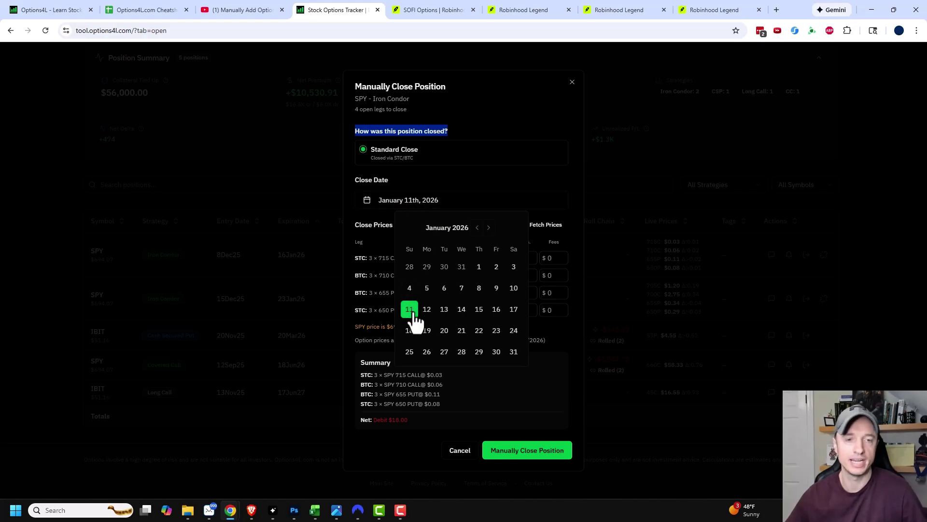
{"action": "left_click", "coordinate": [479, 292]}
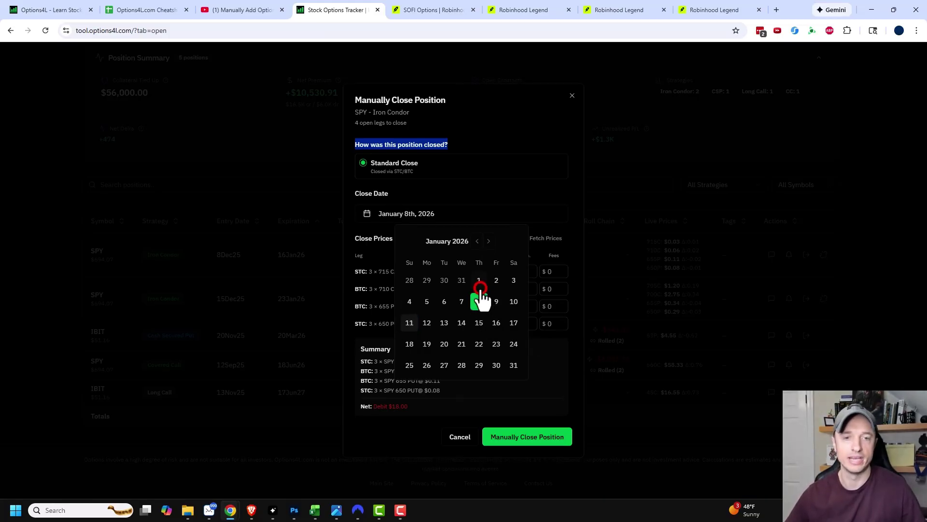
{"action": "left_click", "coordinate": [565, 239]}
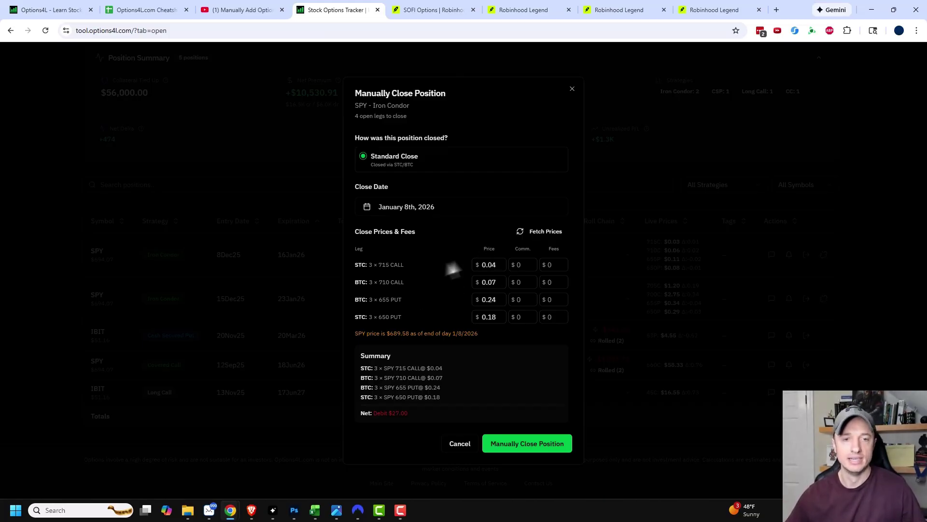
Set the closing price of the 715 call leg to 0.06 and of the 710 call leg to 0.09
{"action": "left_click", "coordinate": [501, 264]}
{"action": "key", "text": "BackSpace"}
{"action": "type", "text": "6"}
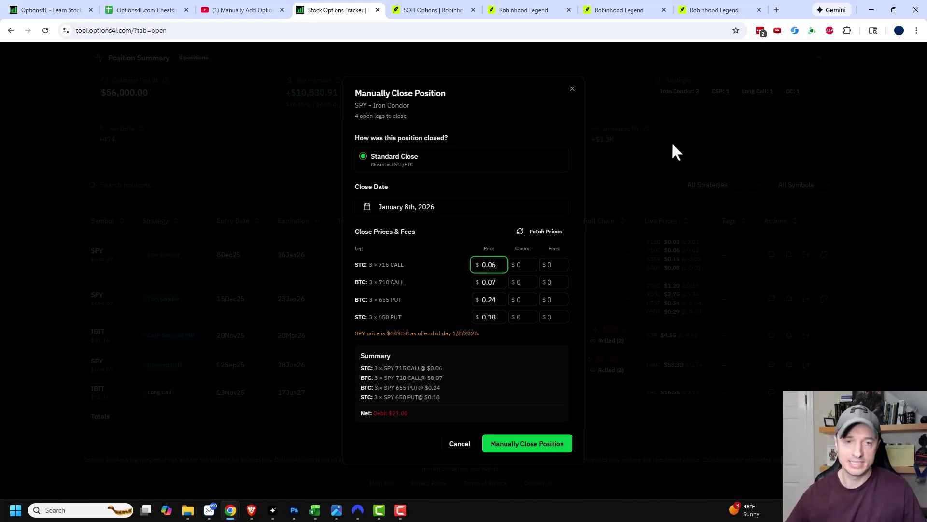
{"action": "left_click", "coordinate": [490, 281]}
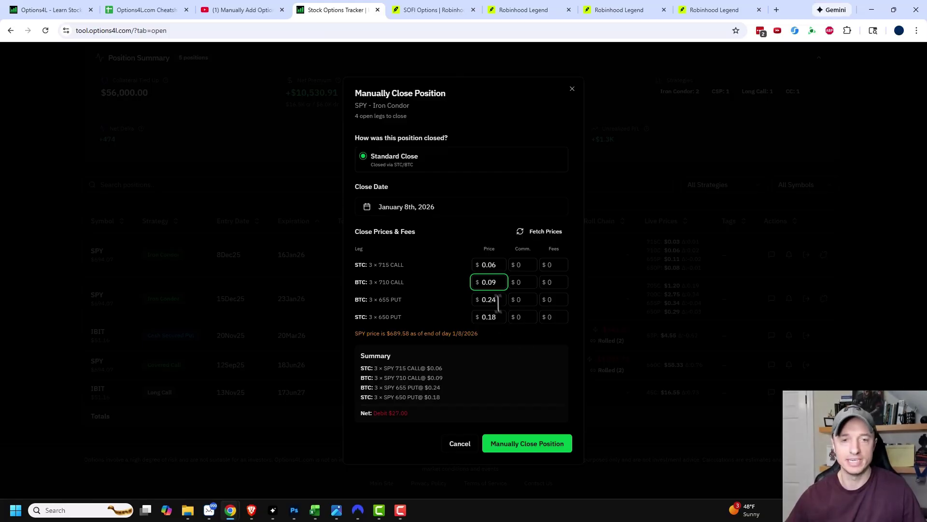
Enter a fee of .65 for the 715 call leg and manually close the SPY iron condor
{"action": "left_click", "coordinate": [560, 265]}
{"action": "key", "text": "BackSpace"}
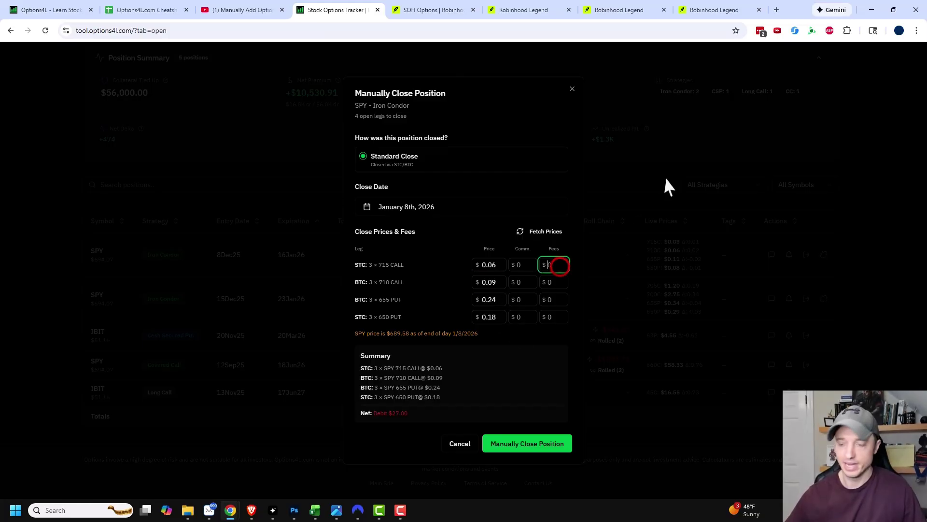
{"action": "type", "text": ".65"}
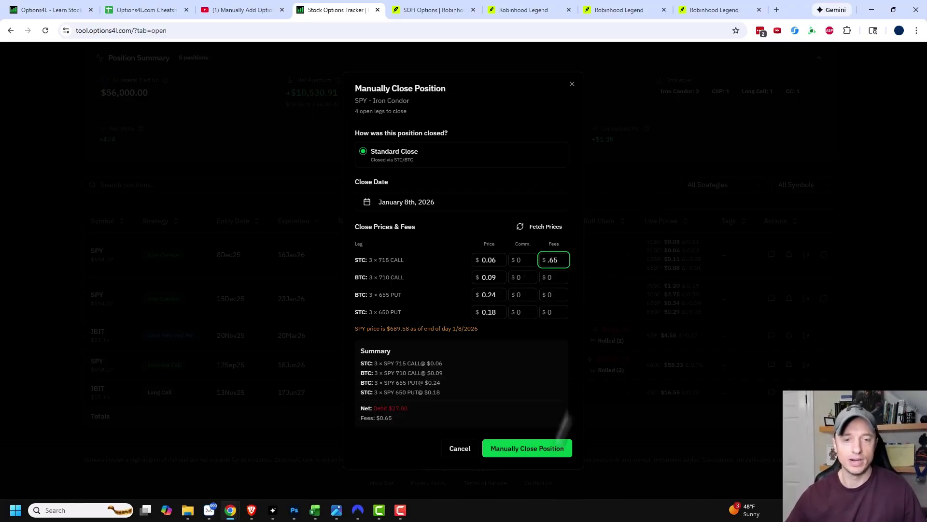
{"action": "left_click", "coordinate": [526, 456]}
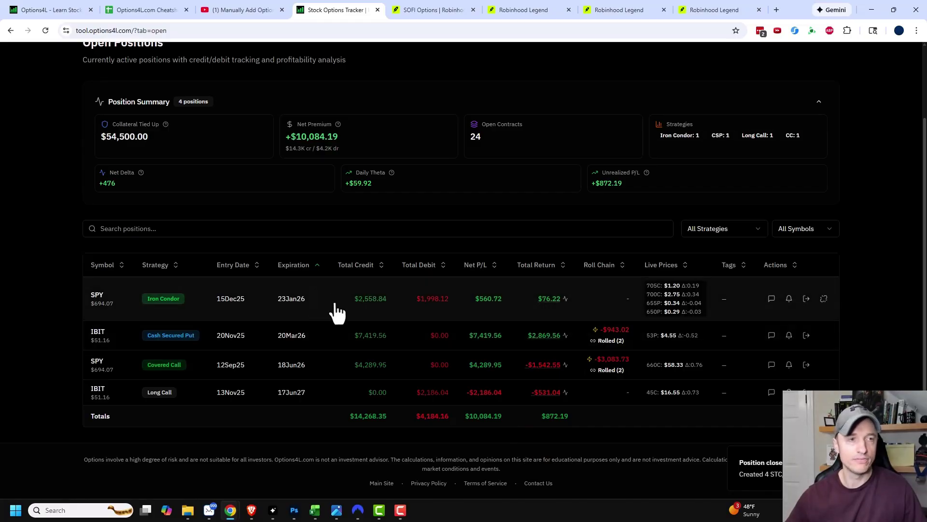
Examine the dates, transaction codes and fees of the 8Jan26 SPY iron condor closing entries in the transaction history
{"action": "scroll", "coordinate": [406, 321], "scroll_direction": "up", "scroll_amount": 2}
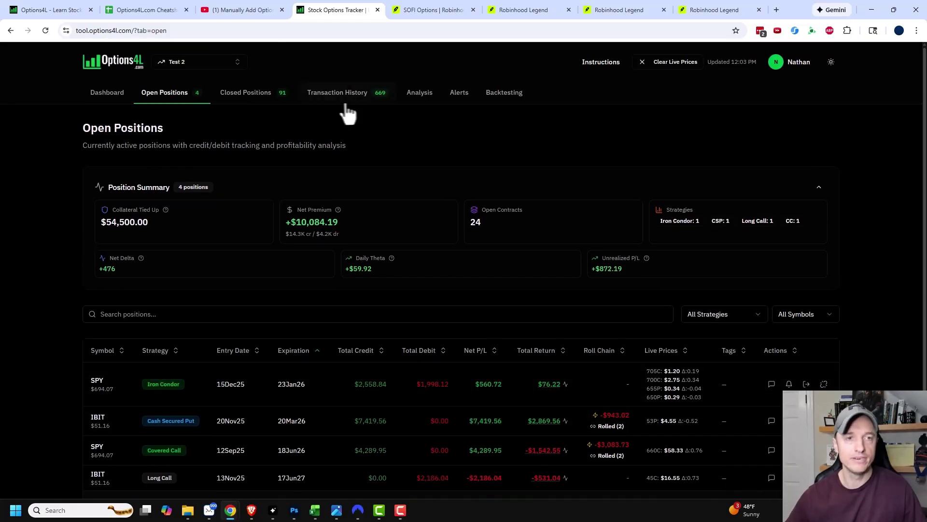
{"action": "left_click", "coordinate": [351, 97]}
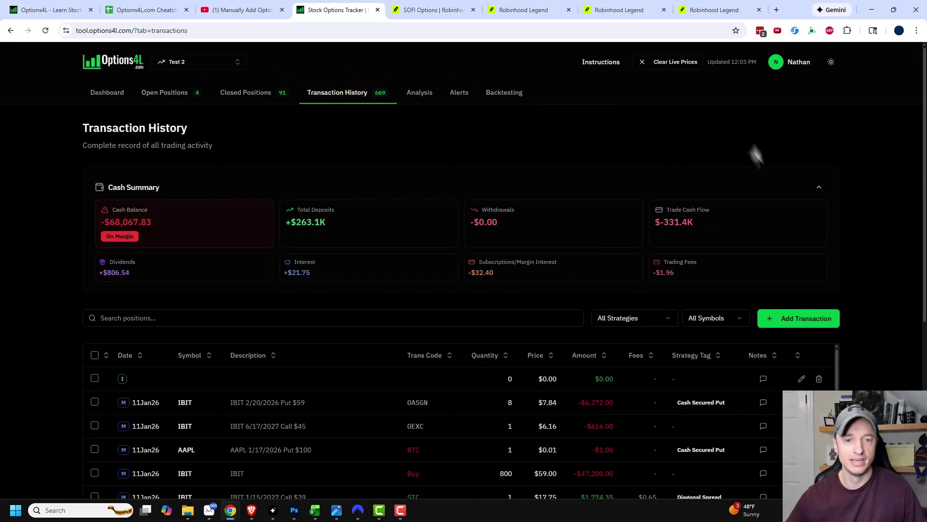
{"action": "scroll", "coordinate": [871, 263], "scroll_direction": "down", "scroll_amount": 5}
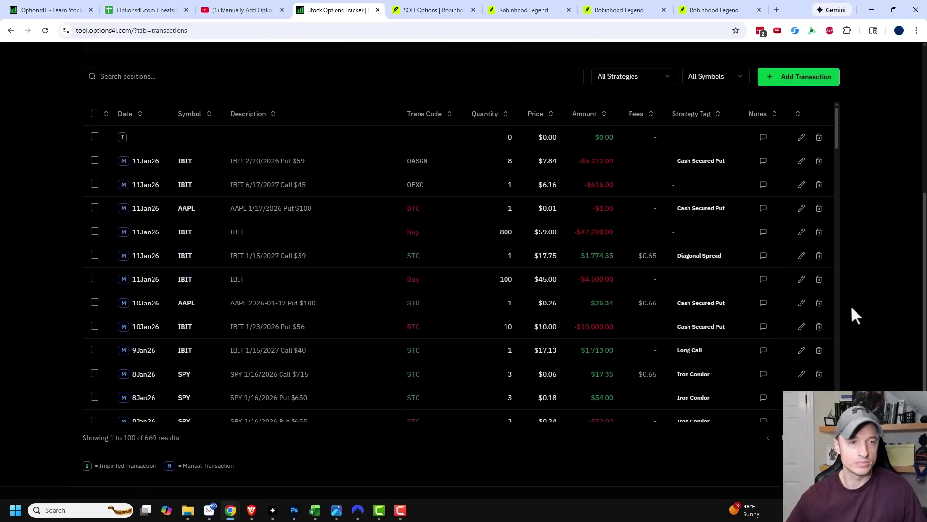
{"action": "scroll", "coordinate": [283, 289], "scroll_direction": "down", "scroll_amount": 1}
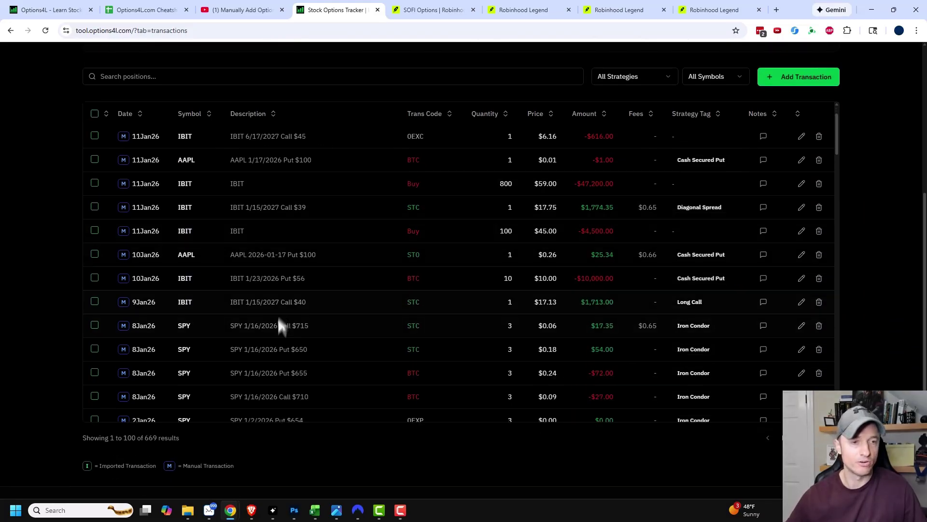
{"action": "scroll", "coordinate": [278, 333], "scroll_direction": "down", "scroll_amount": 1}
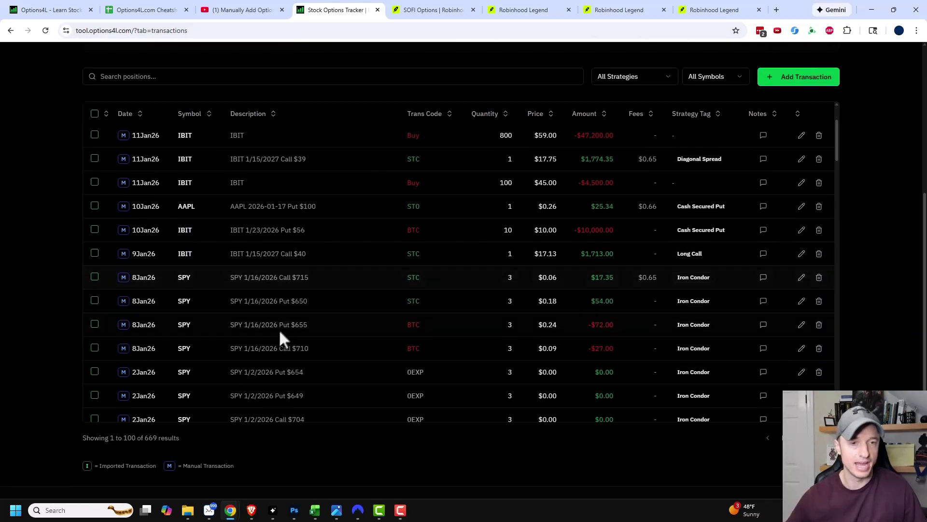
{"action": "left_click", "coordinate": [158, 296]}
{"action": "double_click", "coordinate": [157, 324]}
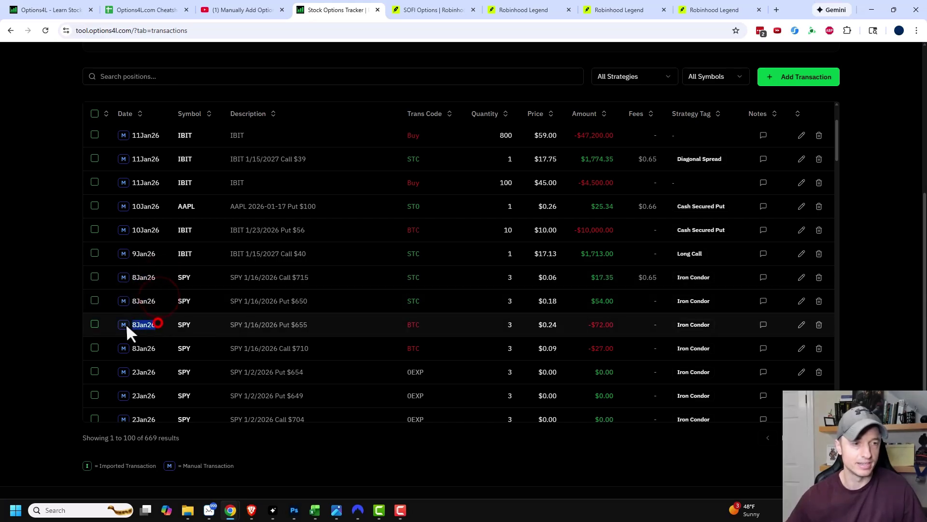
{"action": "double_click", "coordinate": [154, 349]}
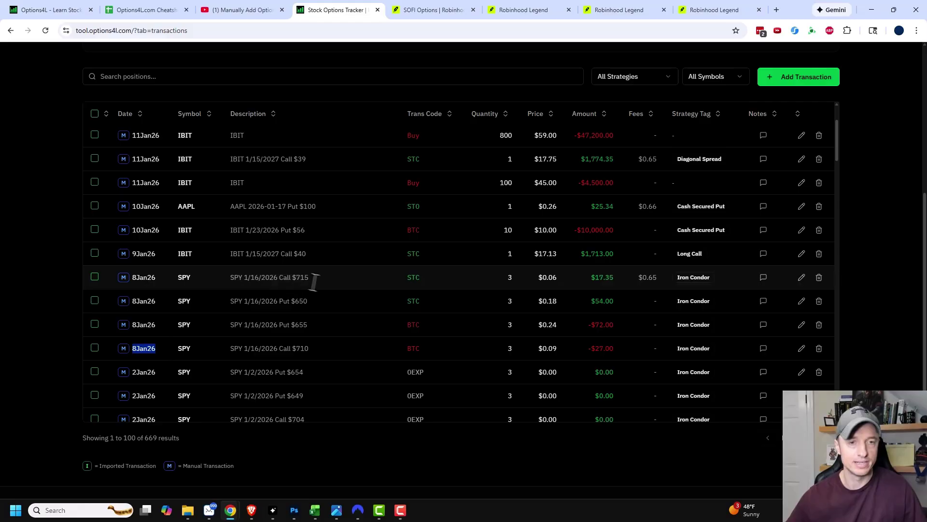
{"action": "double_click", "coordinate": [401, 279]}
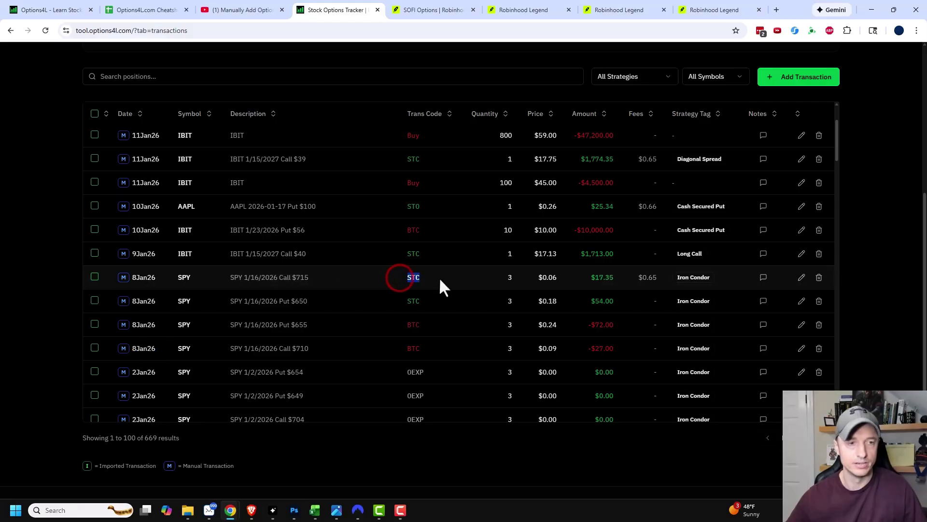
{"action": "left_click", "coordinate": [285, 279]}
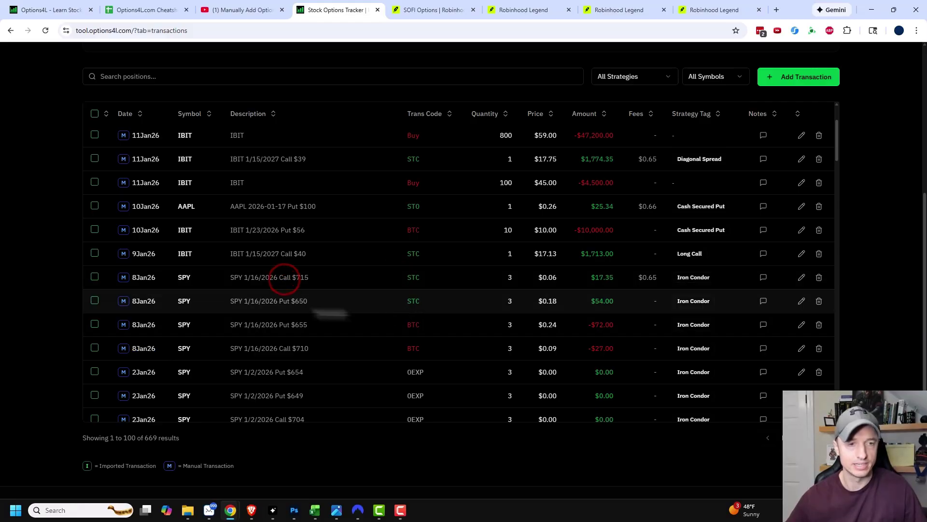
{"action": "double_click", "coordinate": [409, 349]}
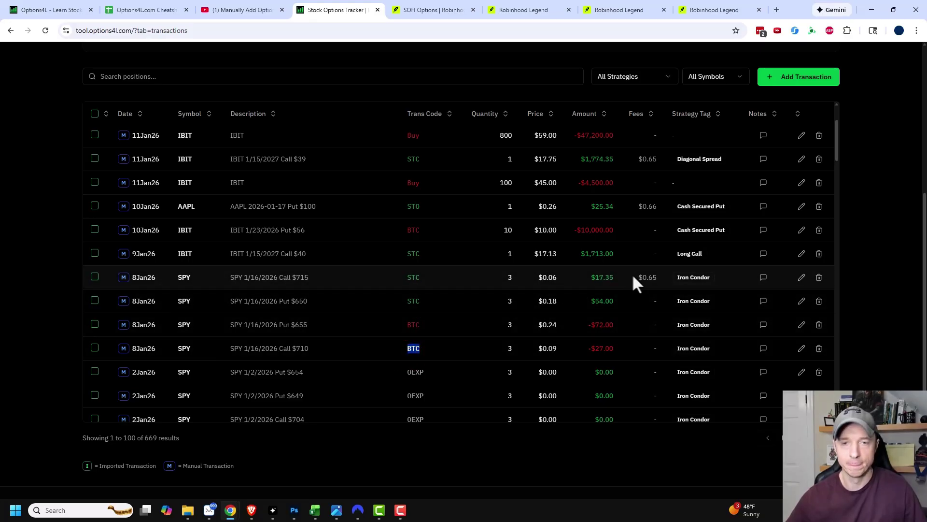
{"action": "double_click", "coordinate": [646, 274]}
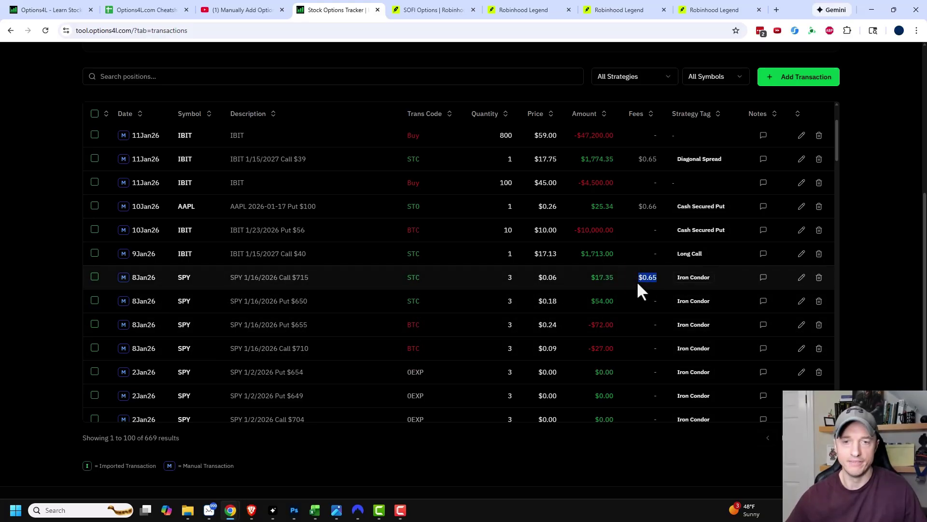
Edit the 8Jan26 SPY 1/16/2026 Call $715 transaction, setting its fees to 0, and save the update
{"action": "left_click", "coordinate": [801, 277]}
{"action": "double_click", "coordinate": [515, 318]}
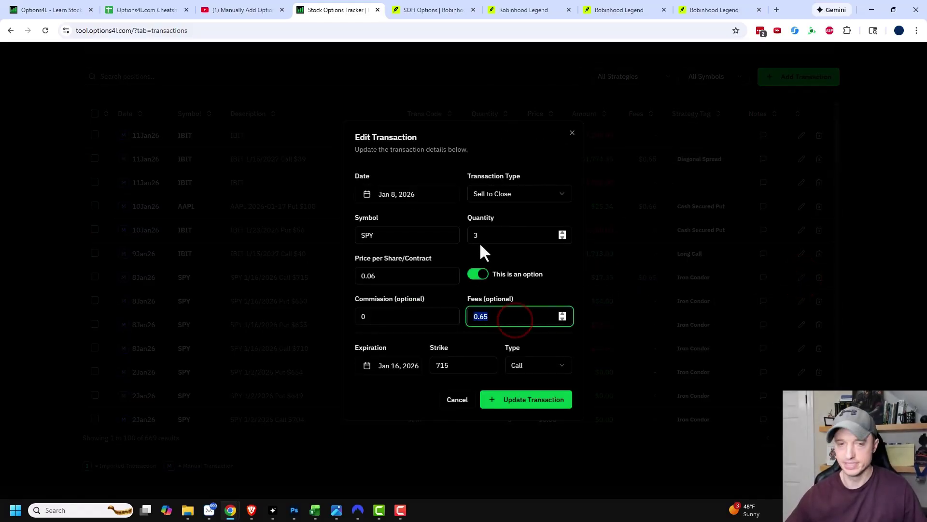
{"action": "type", "text": "0"}
{"action": "left_click", "coordinate": [514, 405]}
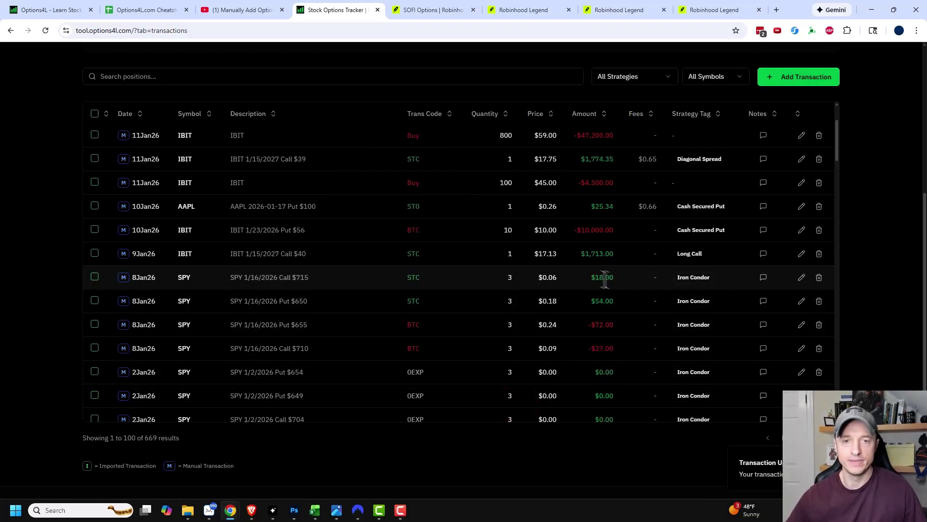
{"action": "double_click", "coordinate": [402, 277]}
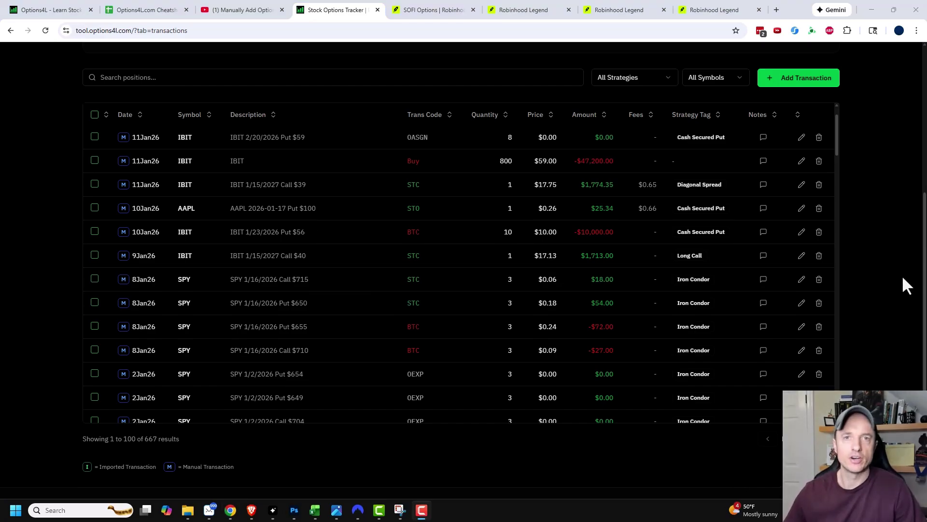
Return to the open positions and open the manual close form for the IBIT cash secured put expiring 20Mar26
{"action": "scroll", "coordinate": [903, 275], "scroll_direction": "up", "scroll_amount": 4}
{"action": "scroll", "coordinate": [902, 277], "scroll_direction": "up", "scroll_amount": 1}
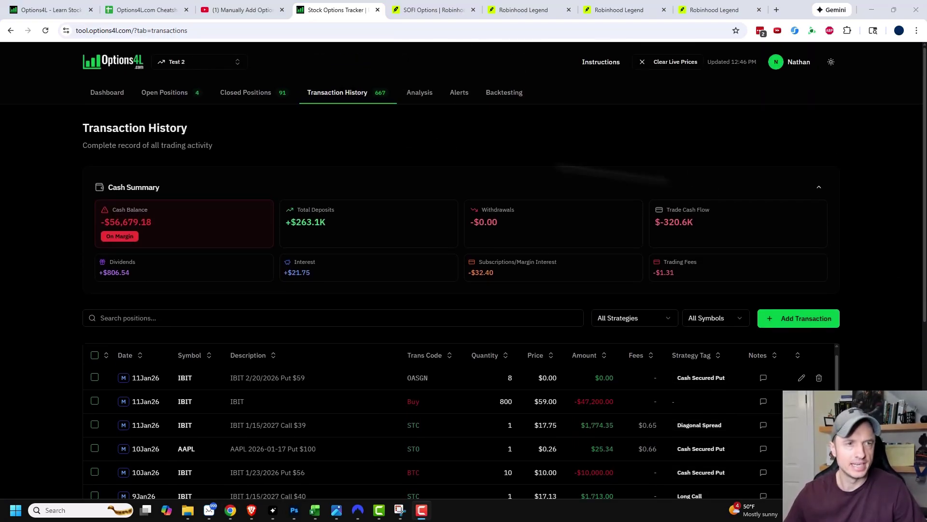
{"action": "left_click", "coordinate": [165, 99]}
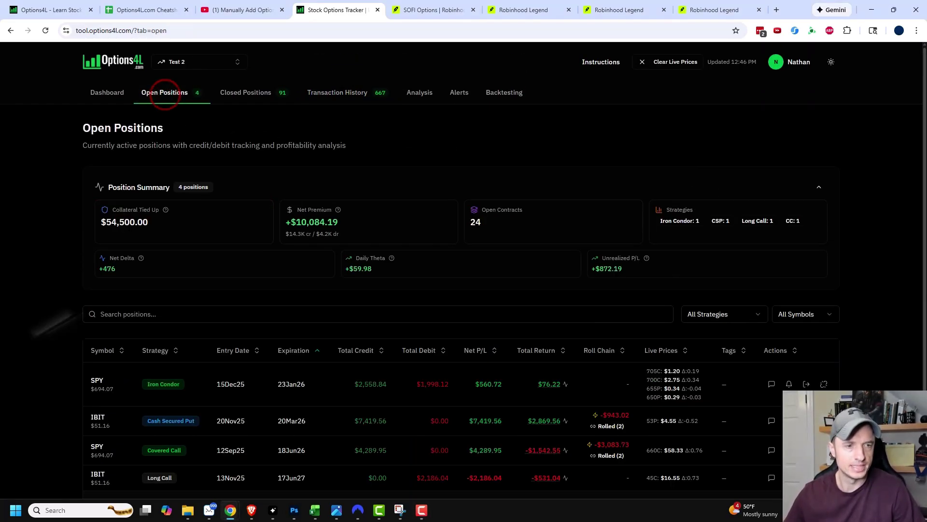
{"action": "scroll", "coordinate": [48, 362], "scroll_direction": "down", "scroll_amount": 3}
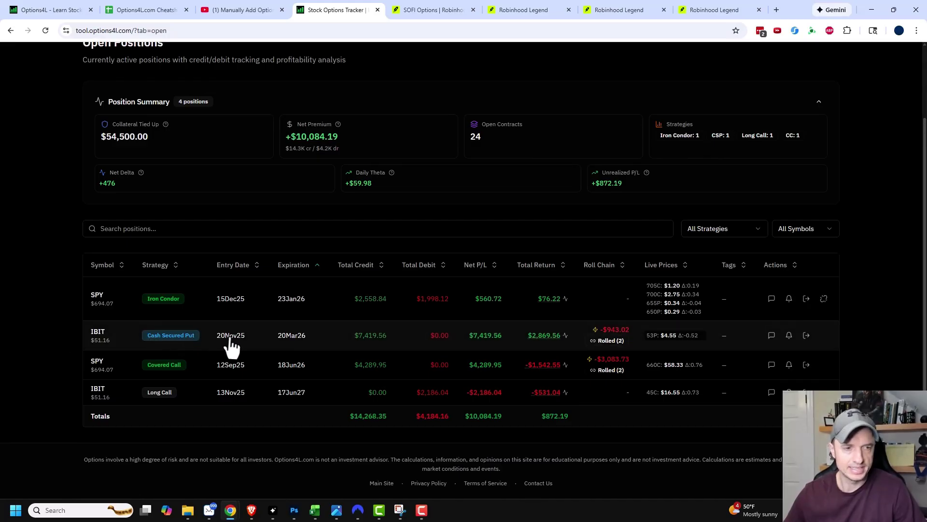
{"action": "left_click", "coordinate": [807, 336]}
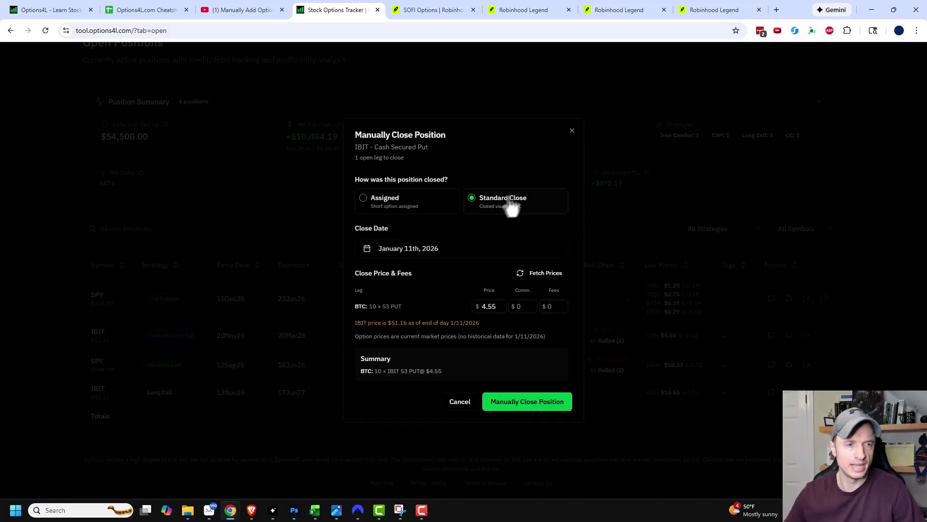
Set the IBIT put's standard close date to January 8th, 2026 and its closing price to 4.00
{"action": "left_click", "coordinate": [462, 249]}
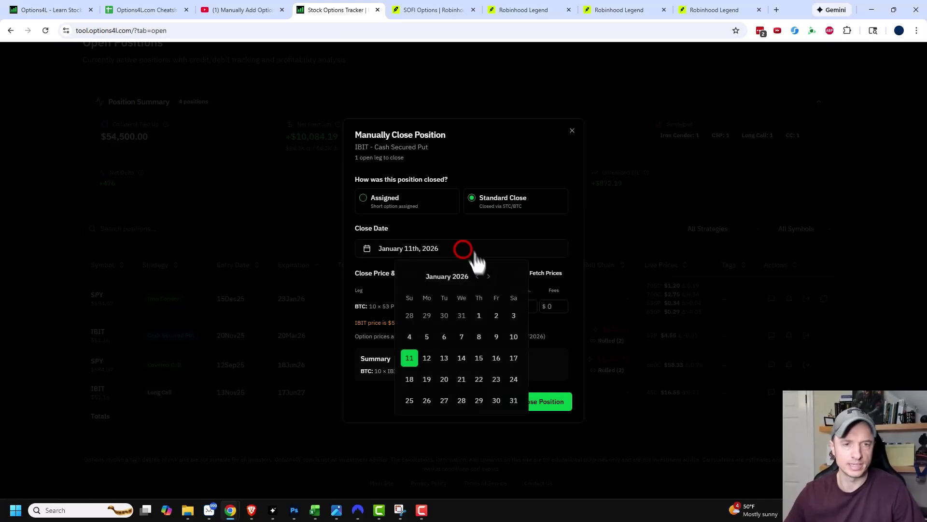
{"action": "left_click", "coordinate": [479, 336]}
{"action": "left_click", "coordinate": [575, 246]}
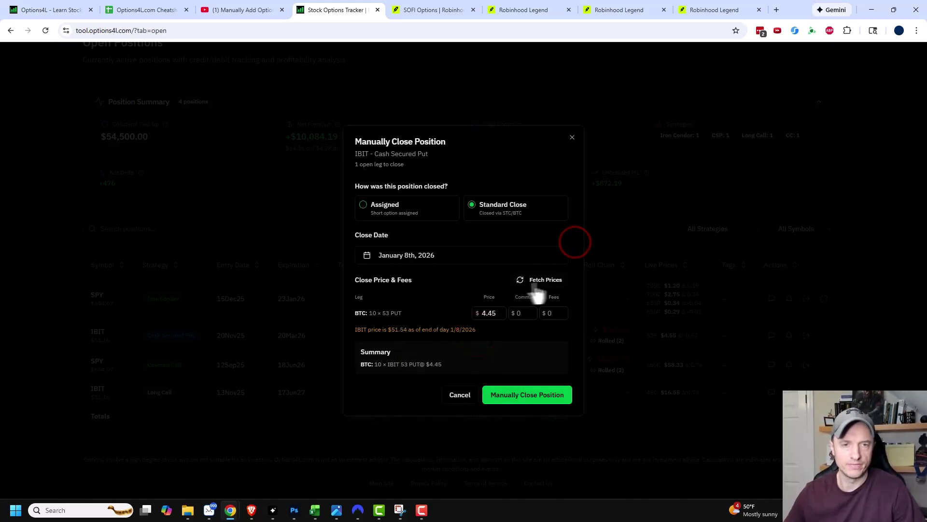
{"action": "left_click", "coordinate": [457, 303]}
{"action": "left_click_drag", "start_coordinate": [421, 329], "coordinate": [457, 334]}
{"action": "left_click", "coordinate": [449, 329]}
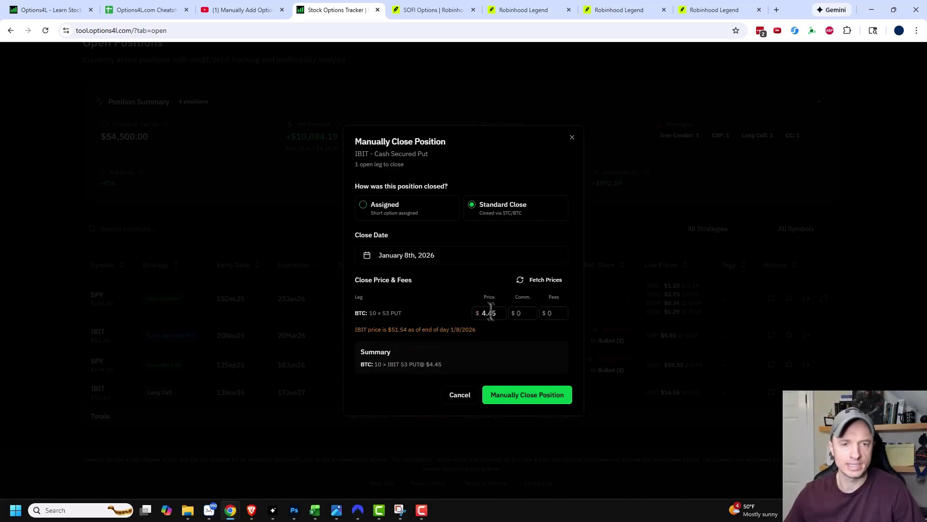
{"action": "left_click_drag", "start_coordinate": [498, 316], "coordinate": [479, 316]}
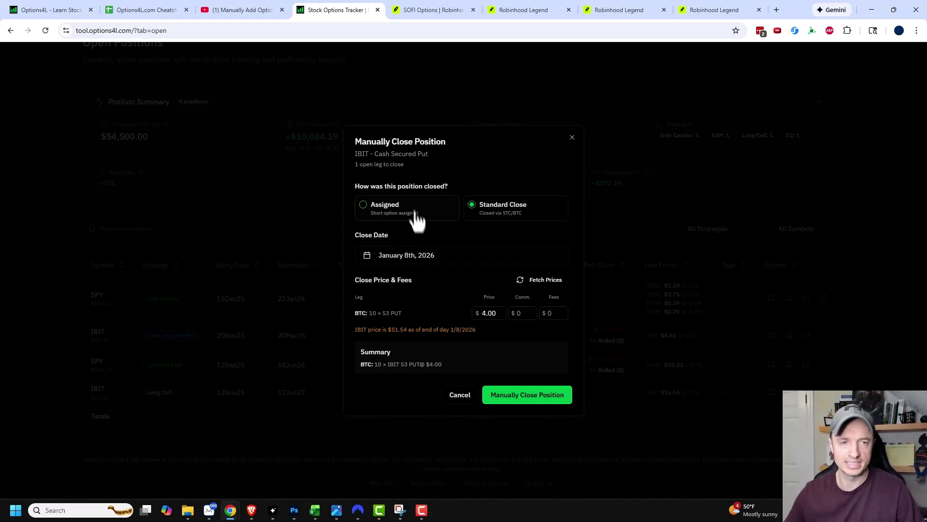
Mark the IBIT cash secured put as assigned with a close date of January 5th, 2026
{"action": "left_click", "coordinate": [388, 219]}
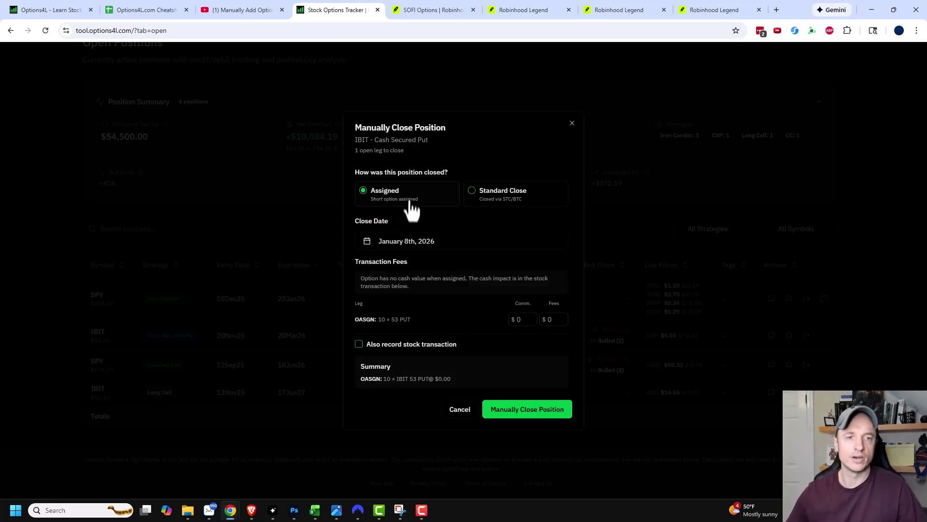
{"action": "left_click", "coordinate": [401, 244]}
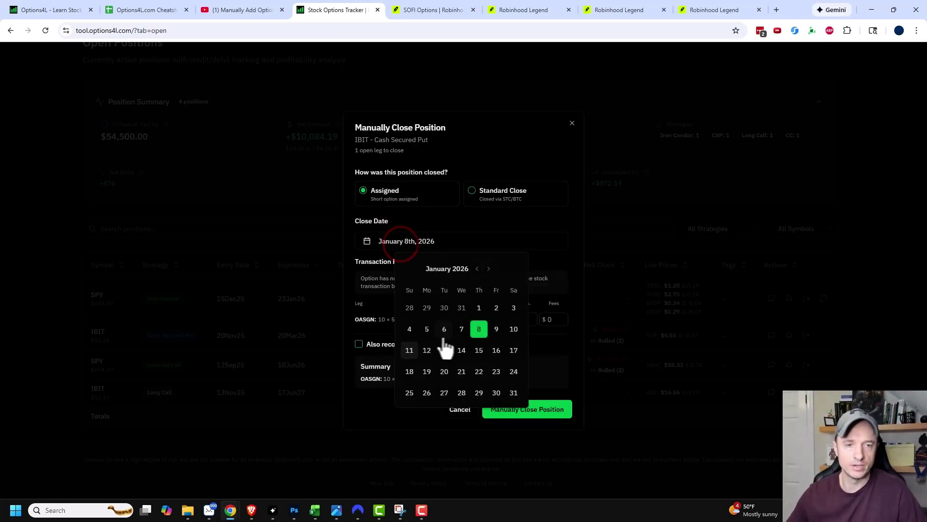
{"action": "left_click", "coordinate": [428, 333]}
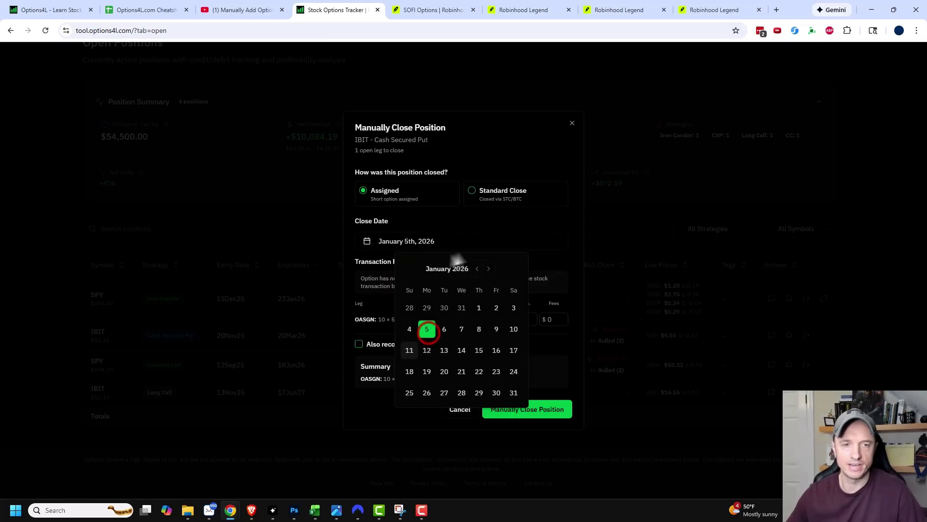
{"action": "left_click", "coordinate": [502, 222]}
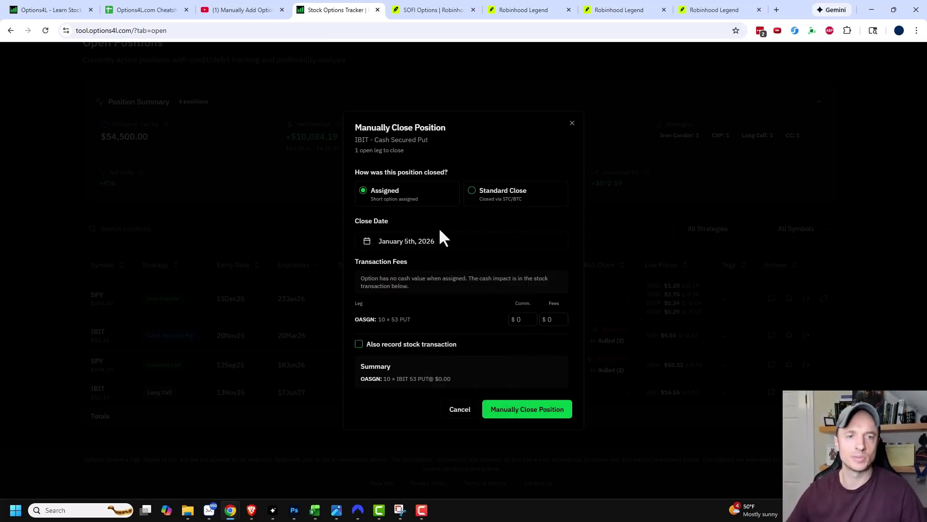
{"action": "left_click_drag", "start_coordinate": [356, 263], "coordinate": [428, 260]}
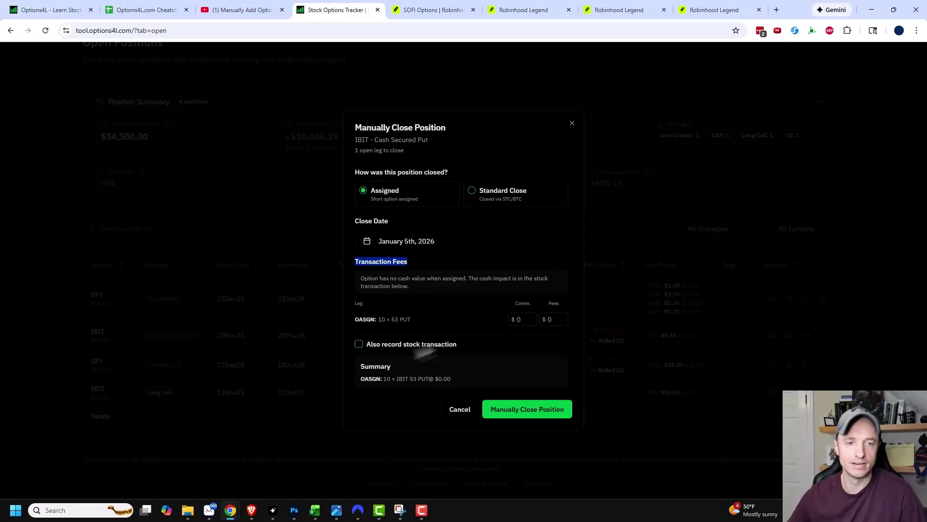
Include the stock transaction for the IBIT put assignment, check the share purchase details, and manually close the position
{"action": "left_click", "coordinate": [359, 345]}
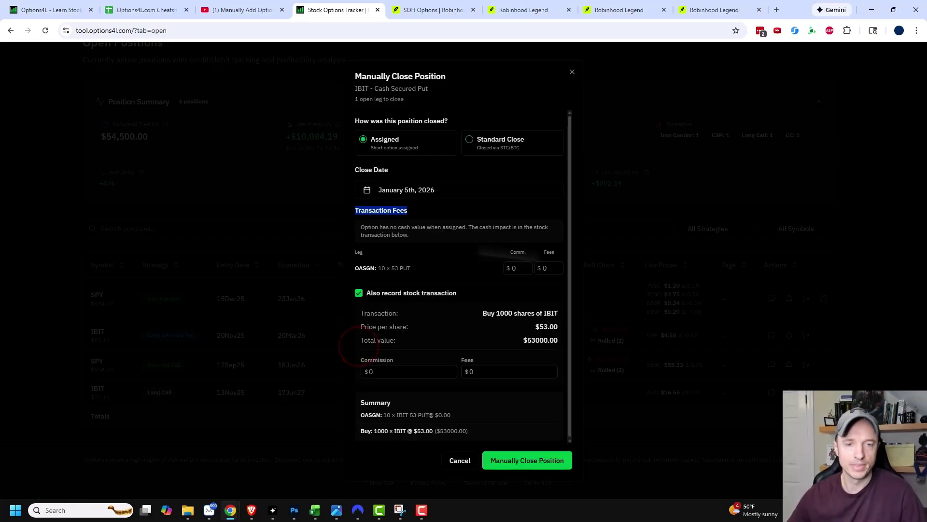
{"action": "double_click", "coordinate": [381, 268]}
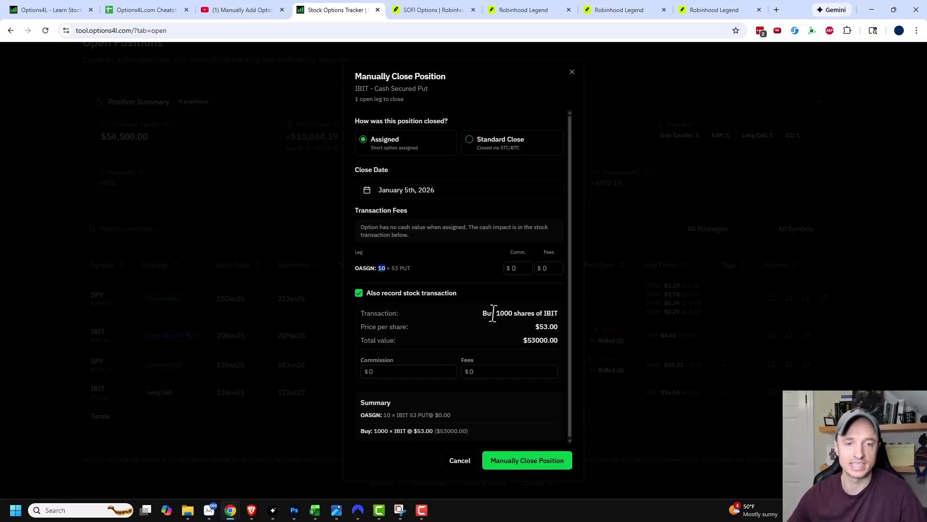
{"action": "left_click_drag", "start_coordinate": [482, 313], "coordinate": [568, 334]}
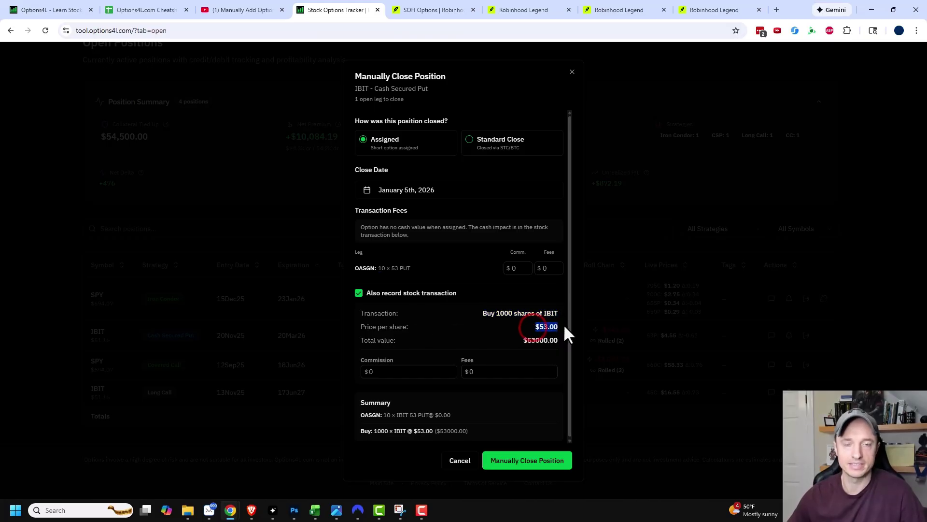
{"action": "left_click", "coordinate": [531, 342]}
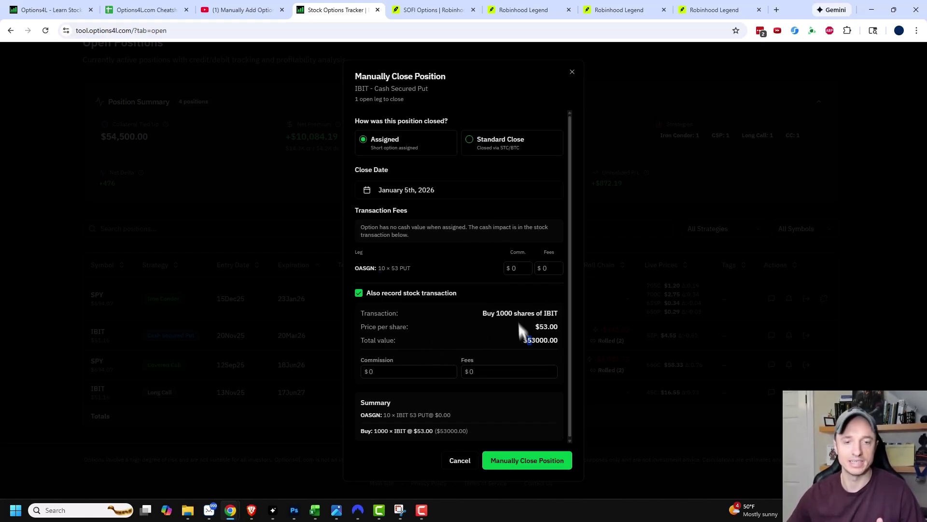
{"action": "left_click", "coordinate": [532, 462]}
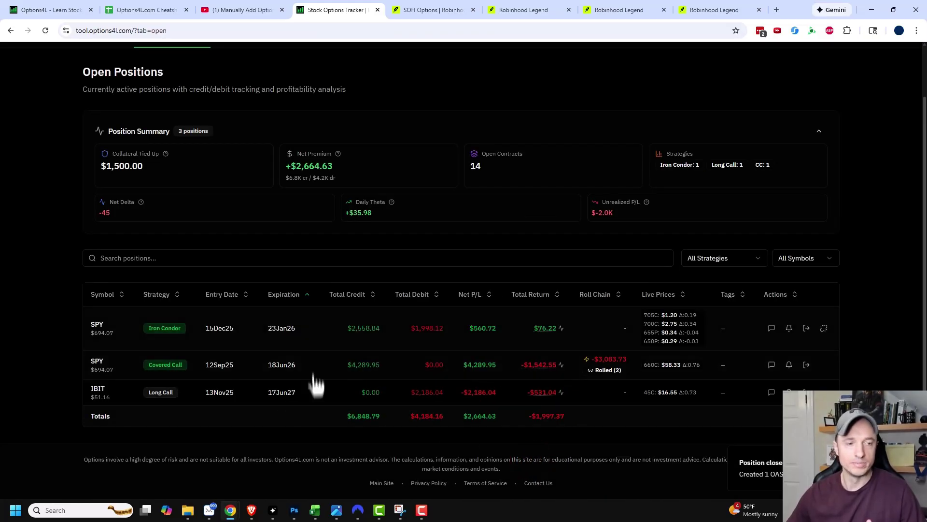
Examine the 5Jan26 IBIT assignment and share purchase entries in the transaction history, including the assignment's editable details
{"action": "scroll", "coordinate": [280, 399], "scroll_direction": "up", "scroll_amount": 1}
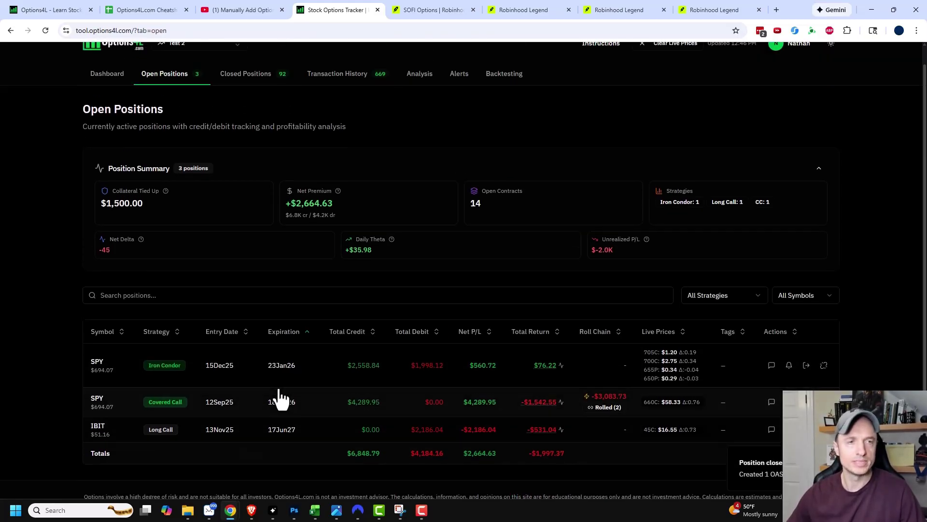
{"action": "left_click", "coordinate": [338, 91]}
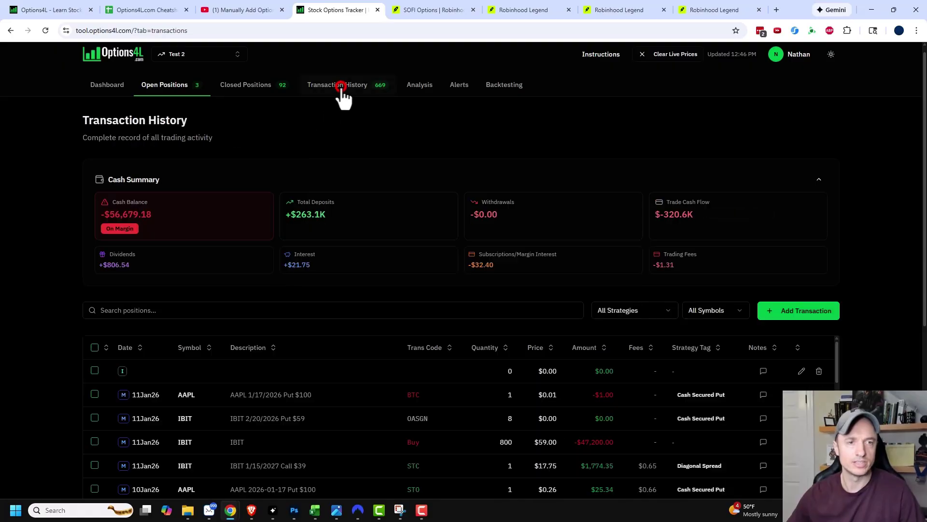
{"action": "scroll", "coordinate": [80, 338], "scroll_direction": "down", "scroll_amount": 4}
{"action": "scroll", "coordinate": [326, 339], "scroll_direction": "down", "scroll_amount": 5}
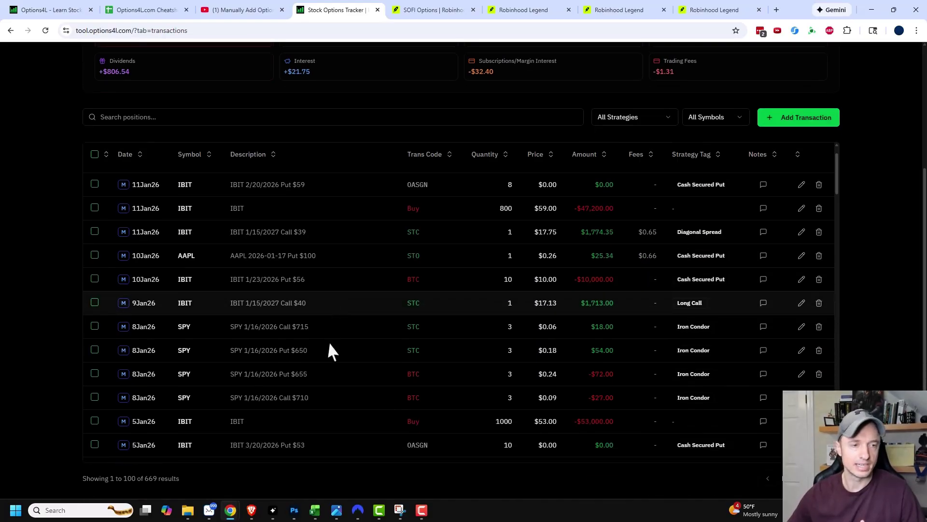
{"action": "scroll", "coordinate": [209, 346], "scroll_direction": "down", "scroll_amount": 2}
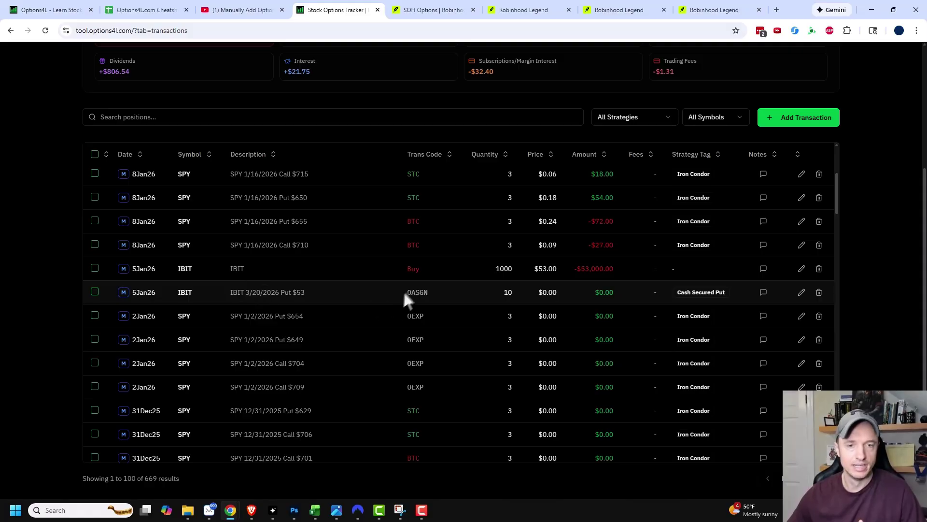
{"action": "double_click", "coordinate": [411, 293]}
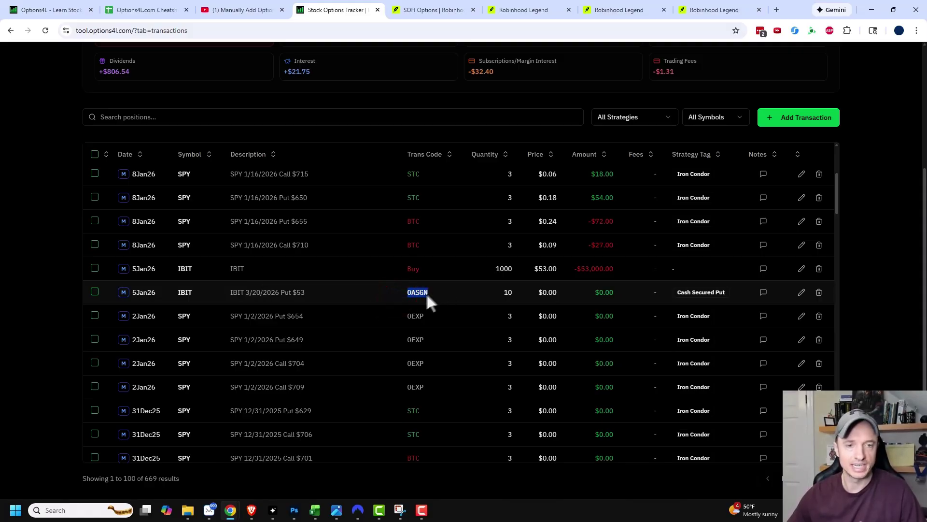
{"action": "left_click_drag", "start_coordinate": [405, 292], "coordinate": [516, 269]}
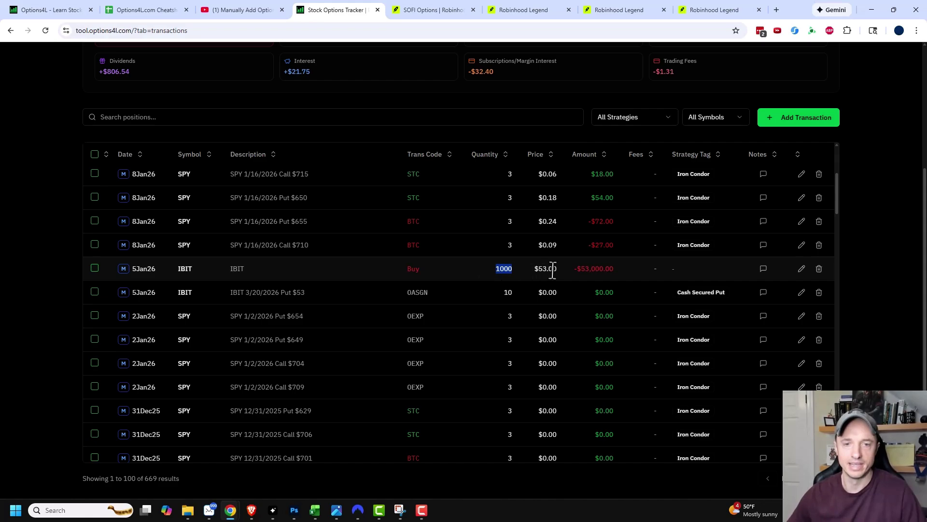
{"action": "left_click_drag", "start_coordinate": [578, 268], "coordinate": [619, 268]}
{"action": "scroll", "coordinate": [620, 268], "scroll_direction": "up", "scroll_amount": 1}
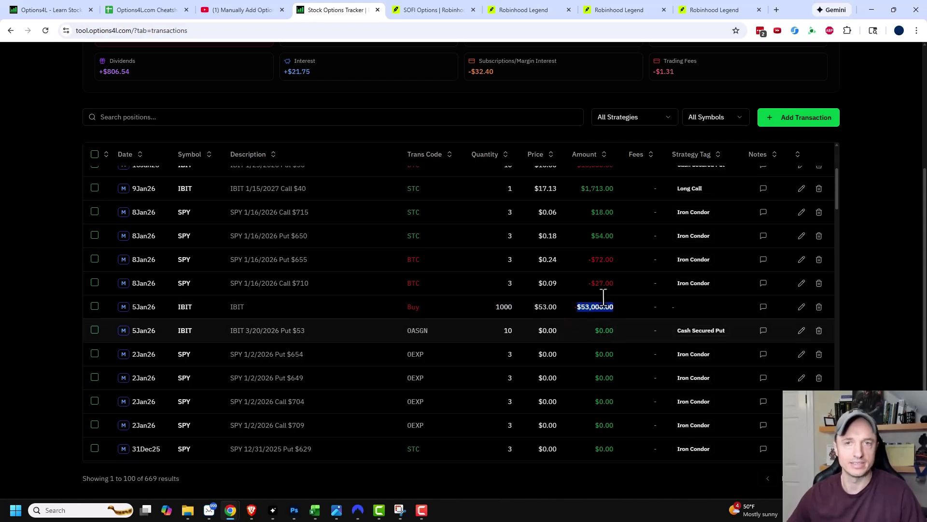
{"action": "scroll", "coordinate": [594, 282], "scroll_direction": "down", "scroll_amount": 1}
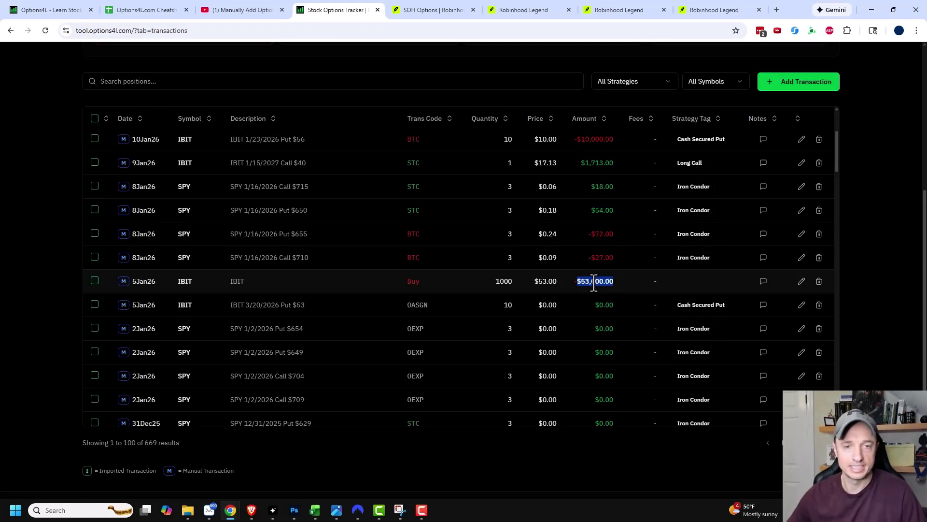
{"action": "left_click", "coordinate": [801, 306]}
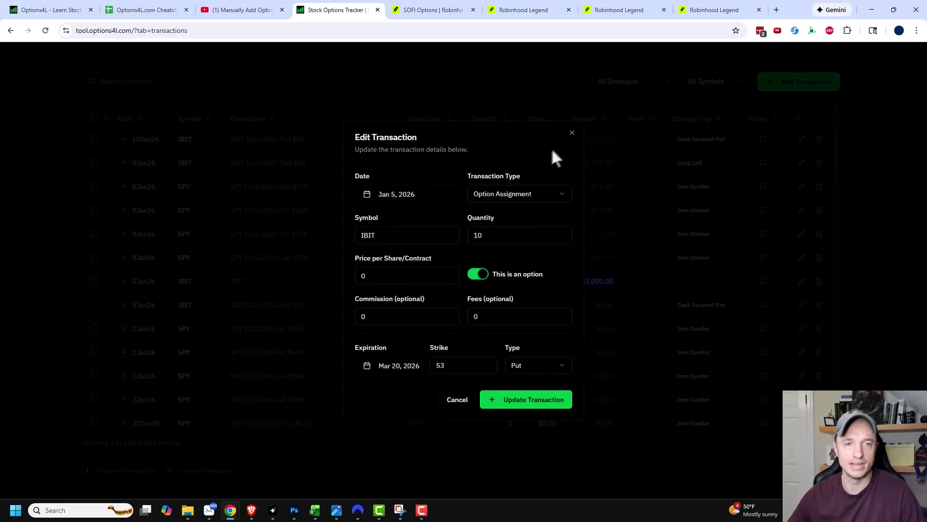
{"action": "left_click", "coordinate": [573, 132]}
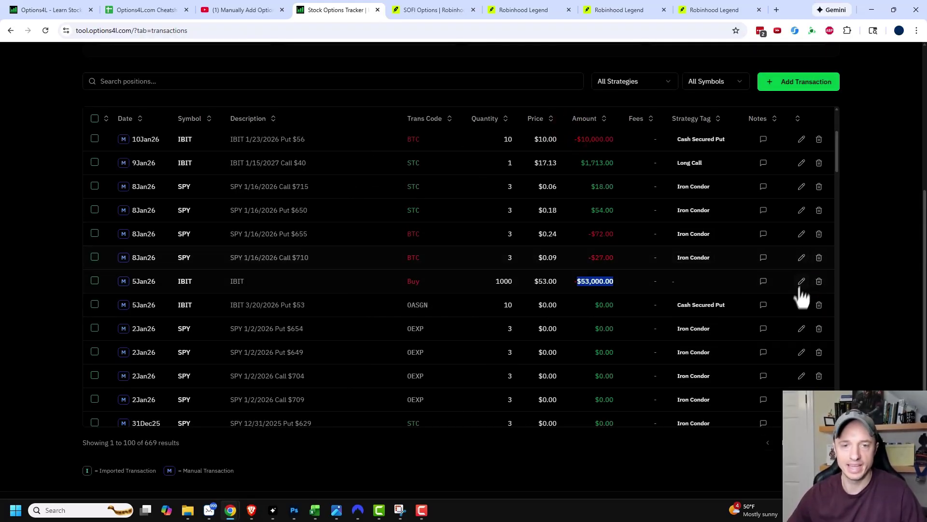
Return to the open positions and open the manual close form for the IBIT long call expiring 17Jun27
{"action": "scroll", "coordinate": [801, 316], "scroll_direction": "up", "scroll_amount": 8}
{"action": "scroll", "coordinate": [85, 238], "scroll_direction": "up", "scroll_amount": 1}
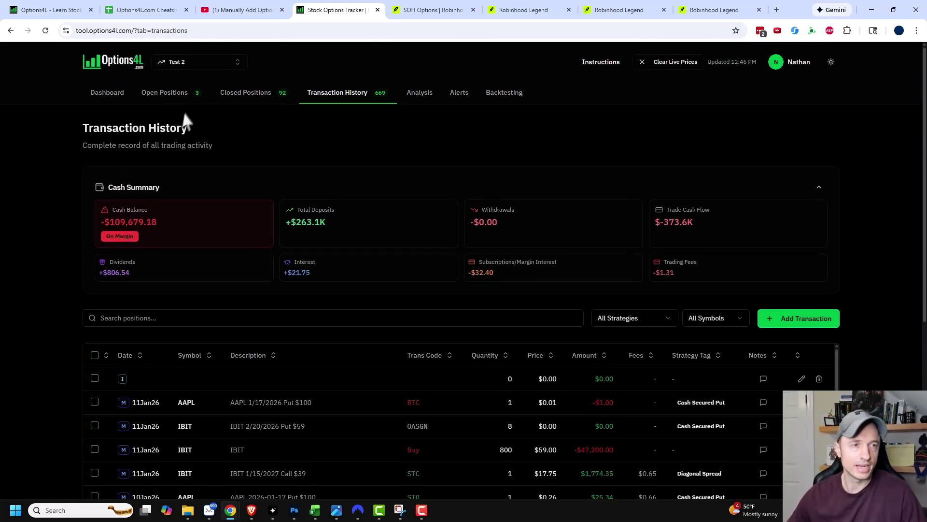
{"action": "left_click", "coordinate": [183, 93]}
{"action": "scroll", "coordinate": [91, 366], "scroll_direction": "down", "scroll_amount": 1}
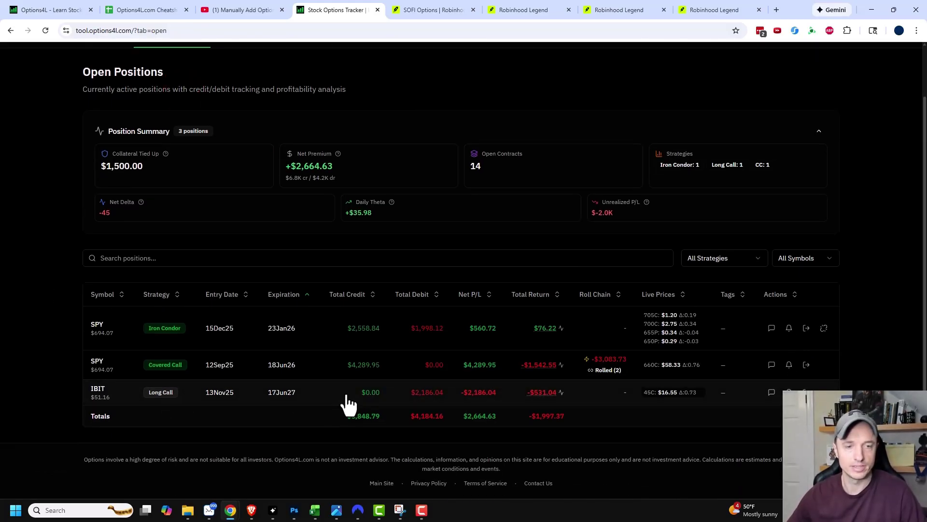
{"action": "left_click", "coordinate": [807, 393]}
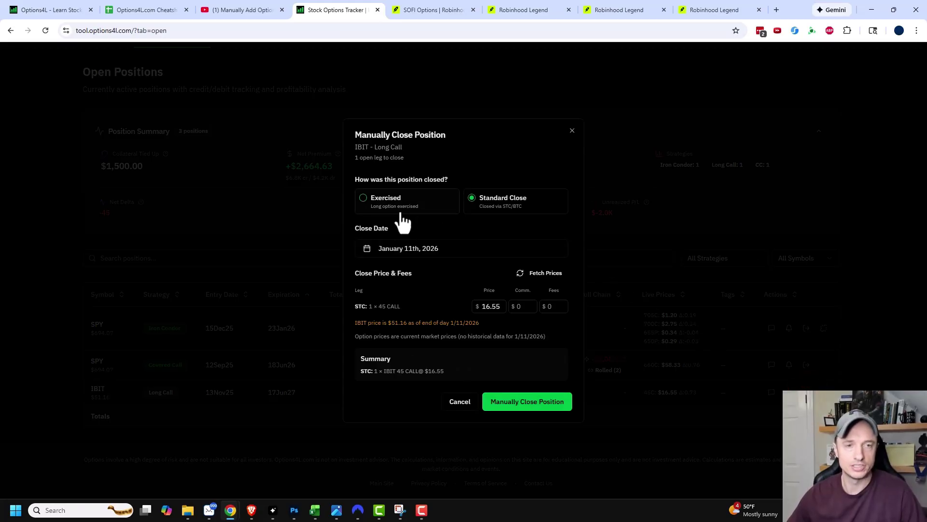
Mark the IBIT long call as exercised with a close date of January 6th, 2026
{"action": "left_click", "coordinate": [428, 212]}
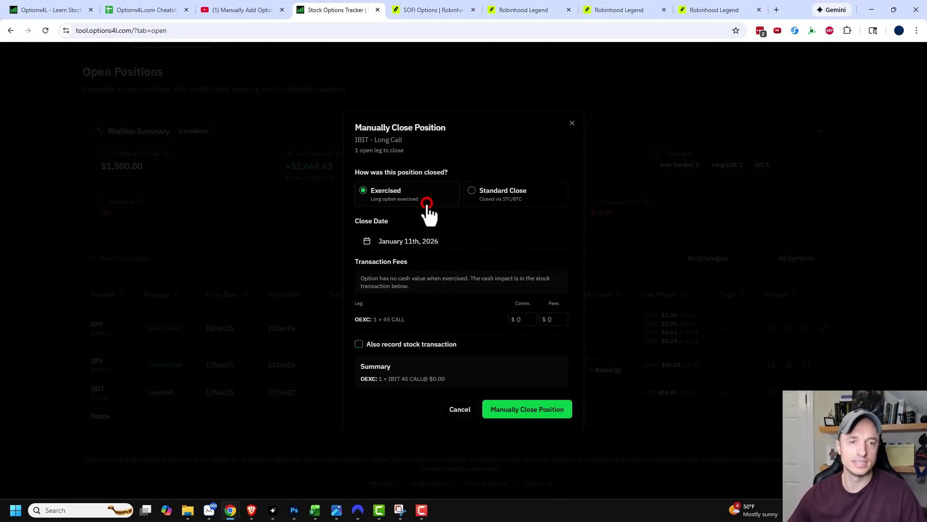
{"action": "left_click", "coordinate": [437, 242]}
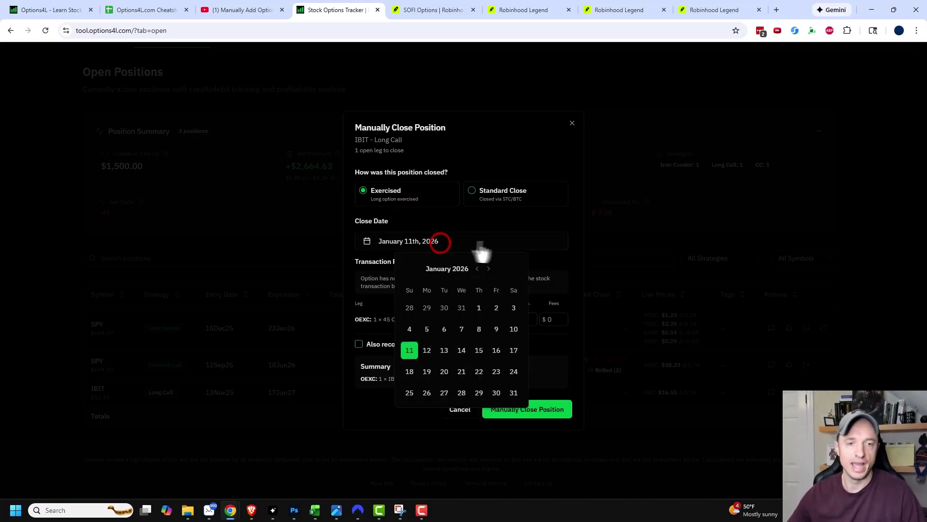
{"action": "left_click", "coordinate": [444, 330]}
{"action": "left_click", "coordinate": [552, 261]}
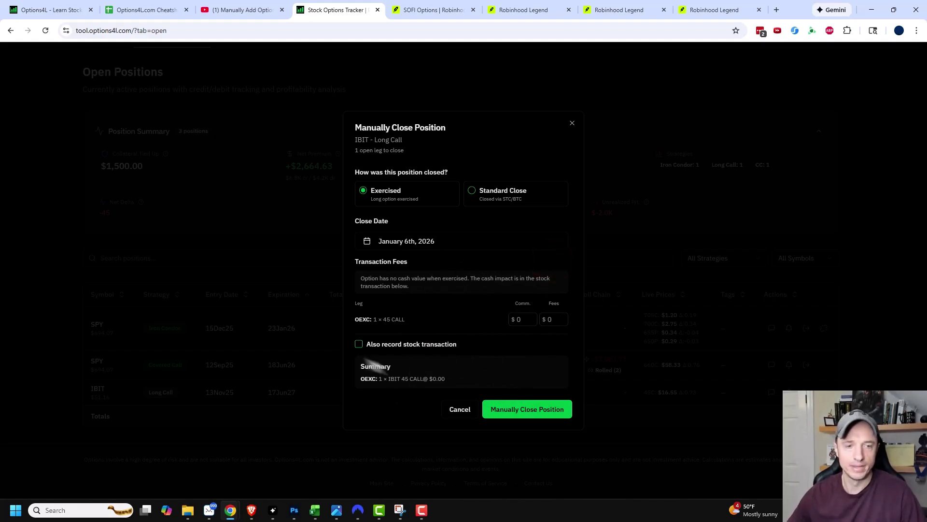
Include the stock transaction buying 100 IBIT shares at $45.00 with the exercised long call, and manually close the position
{"action": "left_click_drag", "start_coordinate": [373, 344], "coordinate": [477, 352]}
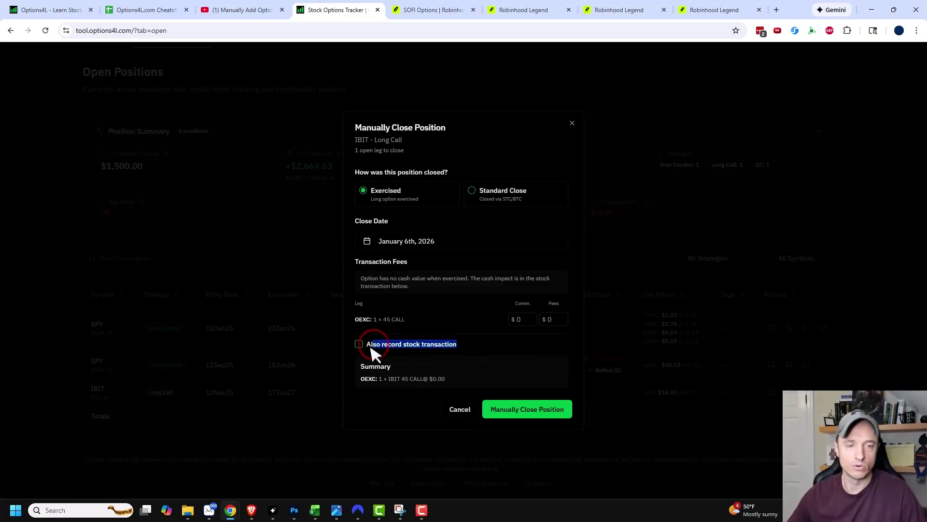
{"action": "left_click", "coordinate": [357, 344]}
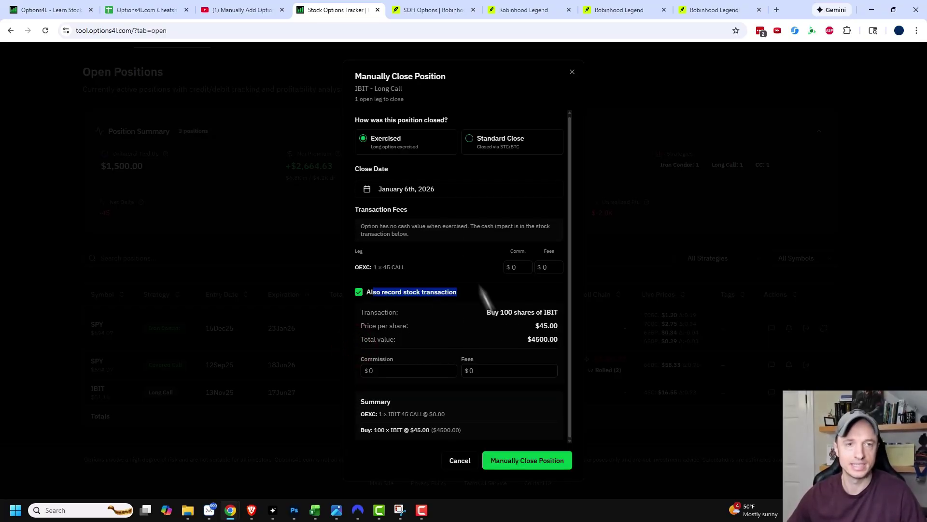
{"action": "left_click_drag", "start_coordinate": [370, 88], "coordinate": [405, 100]}
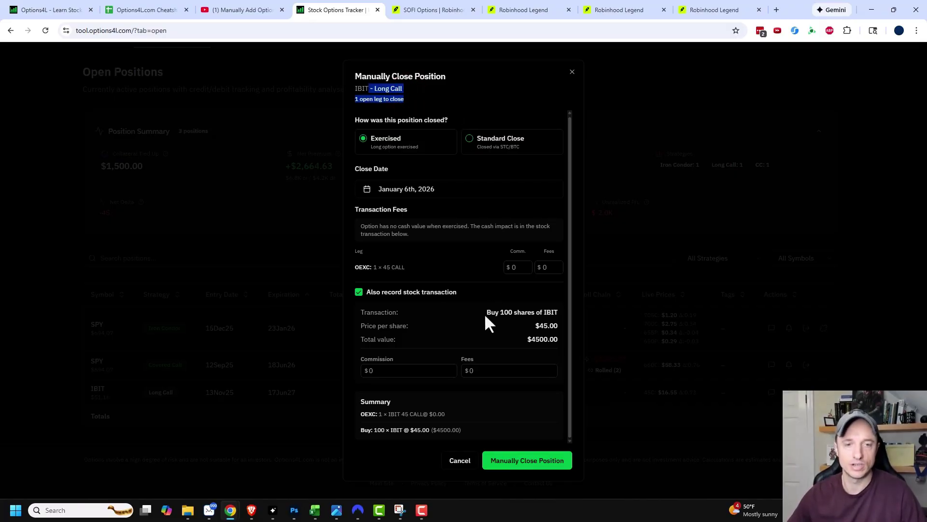
{"action": "left_click_drag", "start_coordinate": [486, 312], "coordinate": [558, 328]}
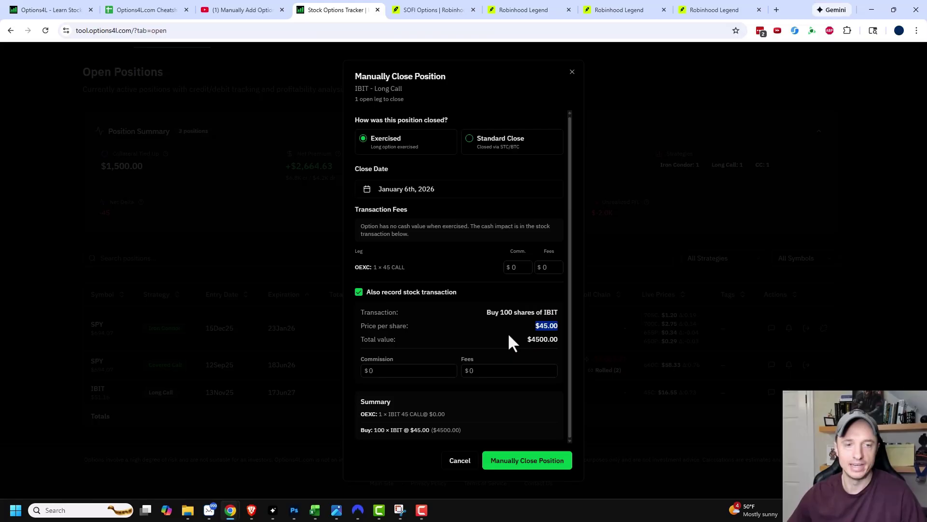
{"action": "left_click_drag", "start_coordinate": [527, 340], "coordinate": [558, 340]}
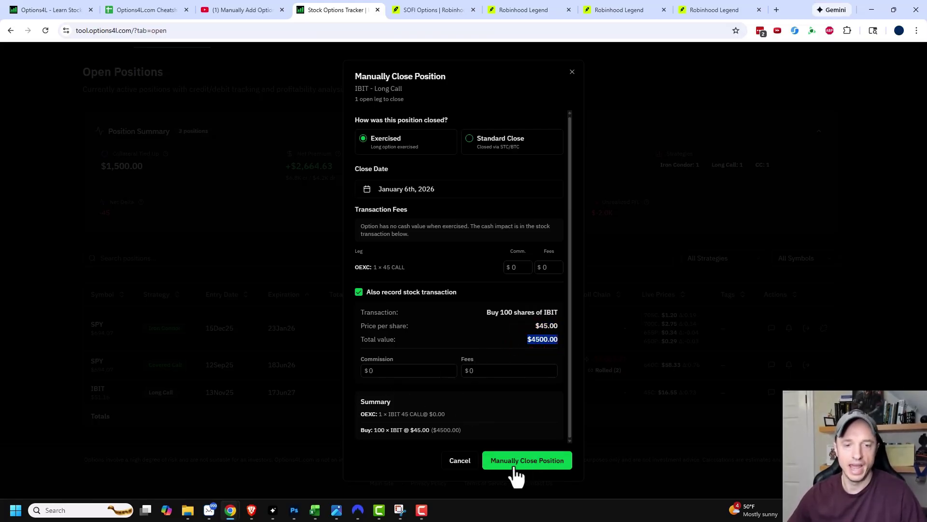
{"action": "left_click", "coordinate": [531, 462]}
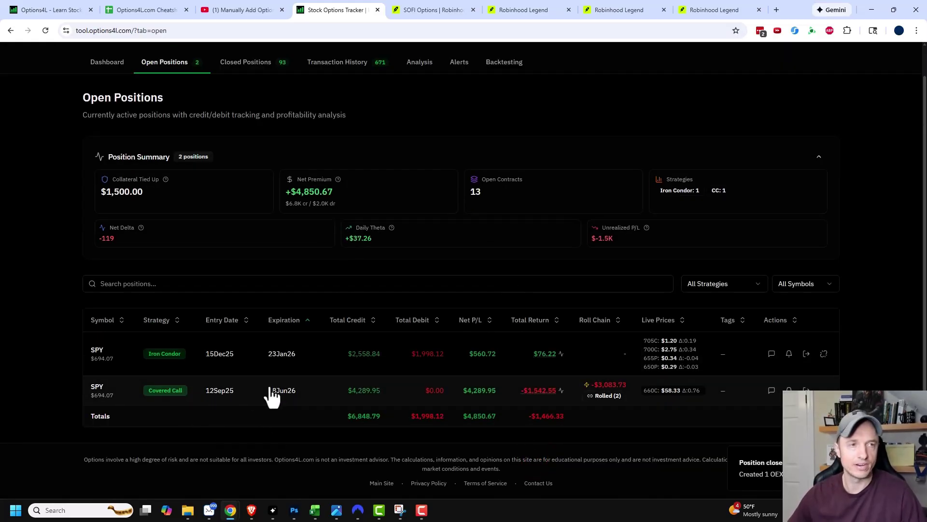
Examine the 6Jan26 IBIT share purchase and call exercise entries in the transaction history
{"action": "scroll", "coordinate": [269, 404], "scroll_direction": "up", "scroll_amount": 1}
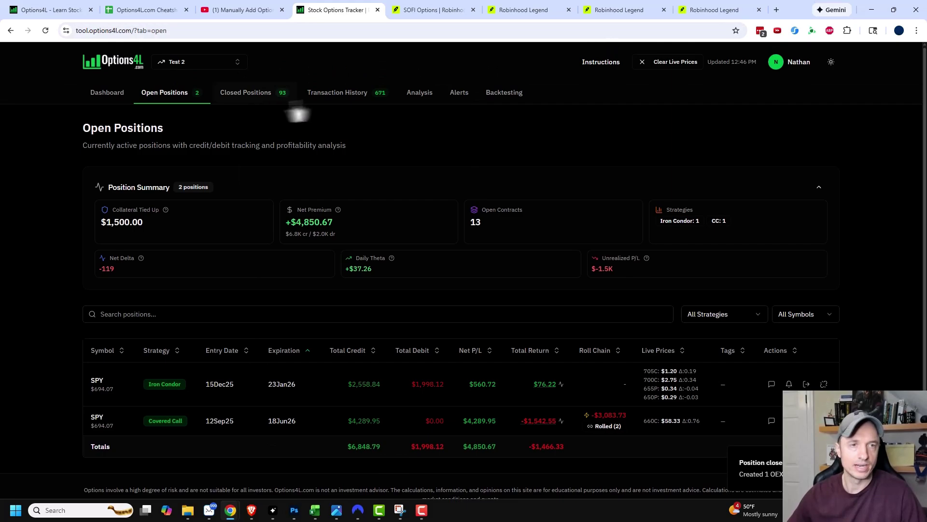
{"action": "left_click", "coordinate": [335, 99]}
{"action": "scroll", "coordinate": [73, 338], "scroll_direction": "down", "scroll_amount": 6}
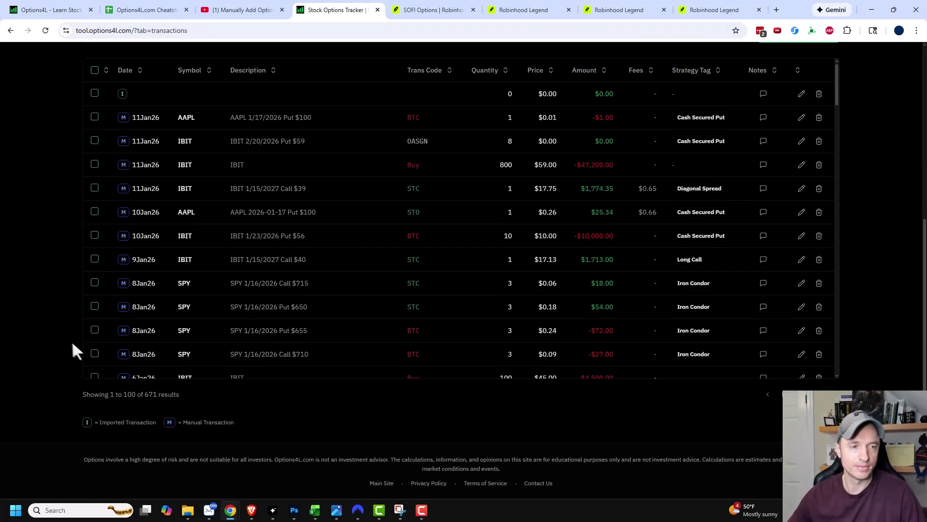
{"action": "scroll", "coordinate": [322, 251], "scroll_direction": "down", "scroll_amount": 1}
{"action": "scroll", "coordinate": [316, 252], "scroll_direction": "down", "scroll_amount": 3}
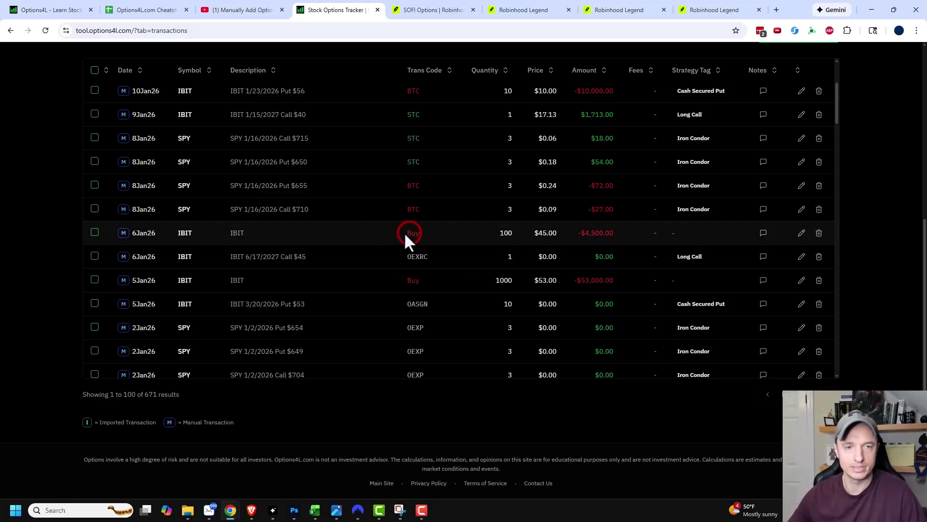
{"action": "left_click_drag", "start_coordinate": [405, 235], "coordinate": [621, 231]}
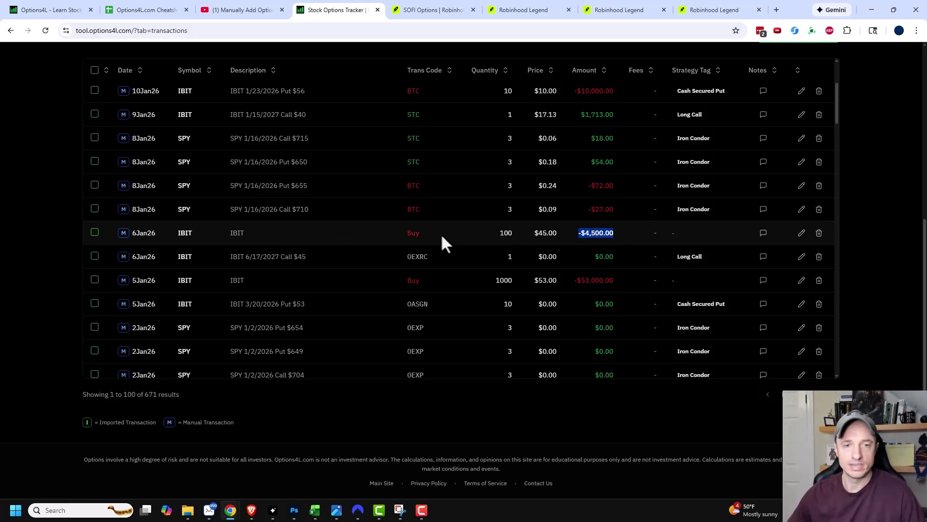
Delete the 6Jan26 IBIT share purchase and the matching OEXRC exercise entry for the 6/17/2027 $45 call
{"action": "left_click", "coordinate": [819, 236]}
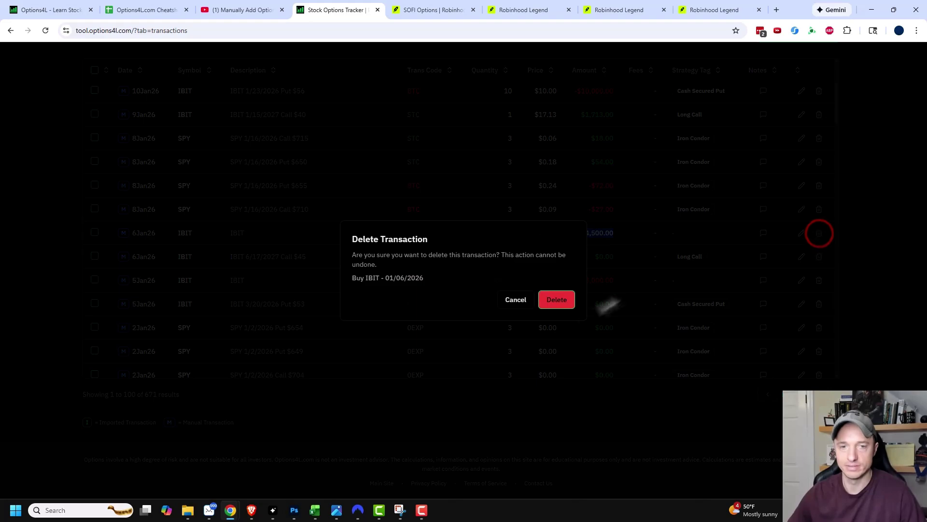
{"action": "left_click", "coordinate": [560, 299]}
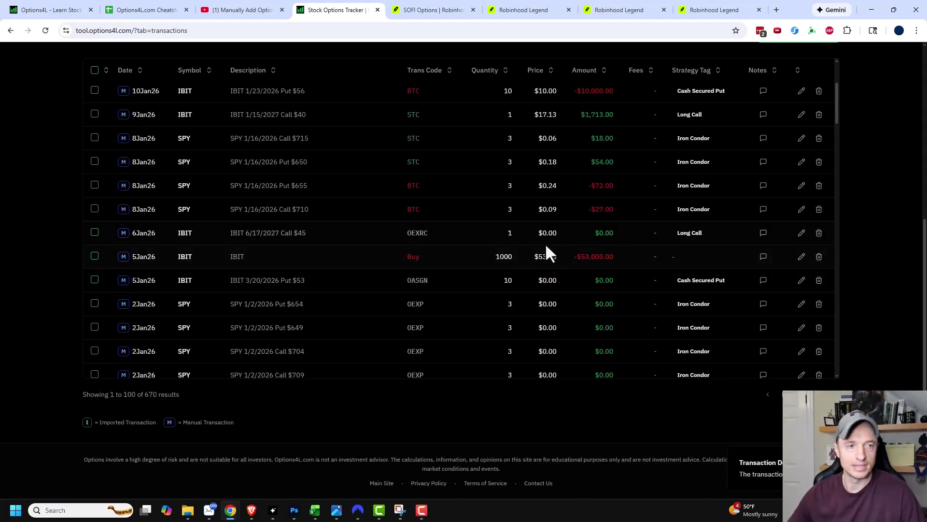
{"action": "left_click_drag", "start_coordinate": [407, 233], "coordinate": [457, 235]}
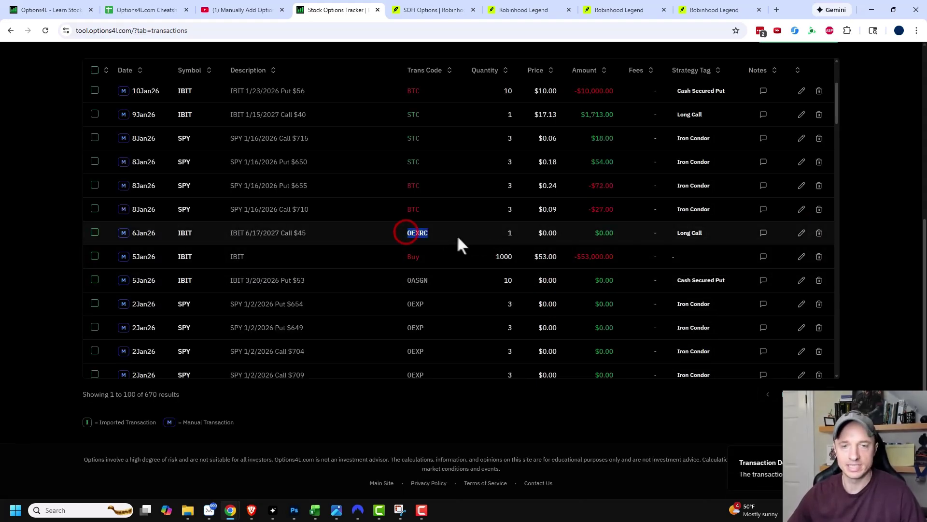
{"action": "left_click", "coordinate": [820, 236]}
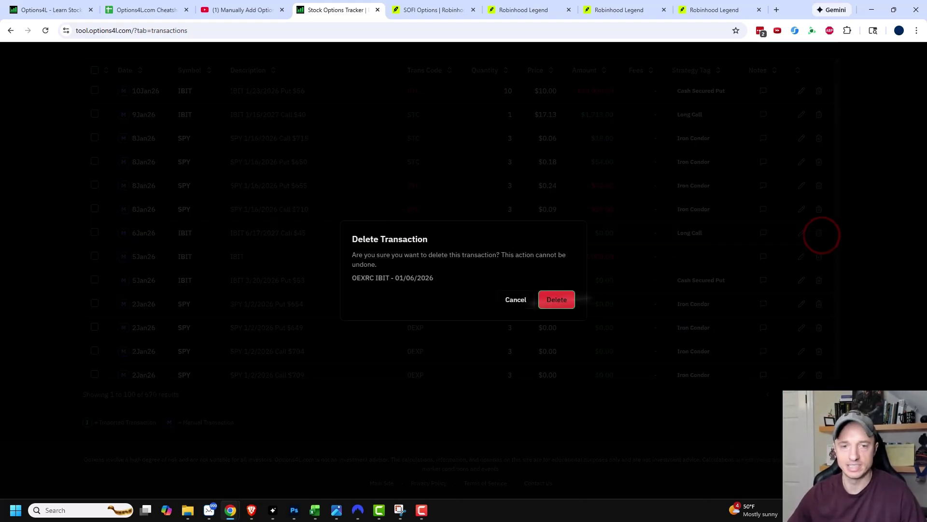
{"action": "left_click", "coordinate": [558, 301]}
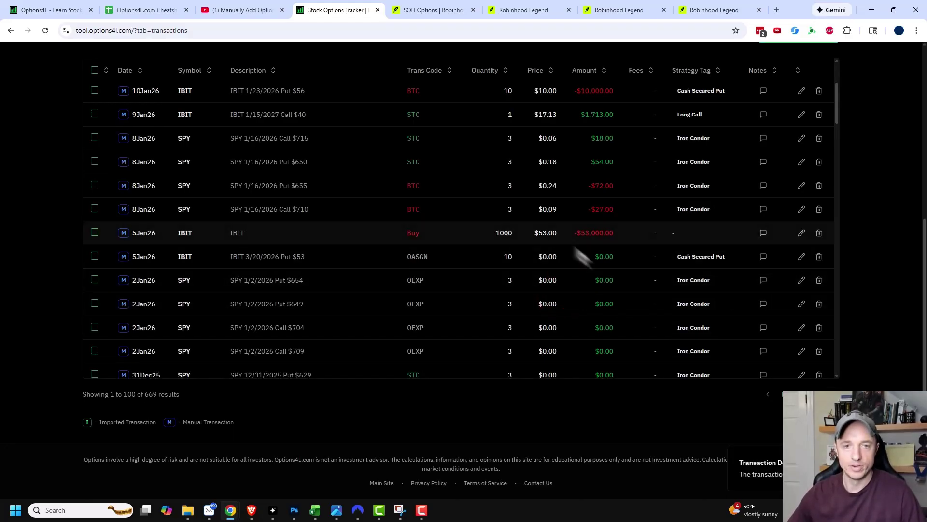
Return to the open positions and check the list for the IBIT long call expiring 17Jun27
{"action": "scroll", "coordinate": [603, 278], "scroll_direction": "up", "scroll_amount": 3}
{"action": "scroll", "coordinate": [80, 289], "scroll_direction": "up", "scroll_amount": 5}
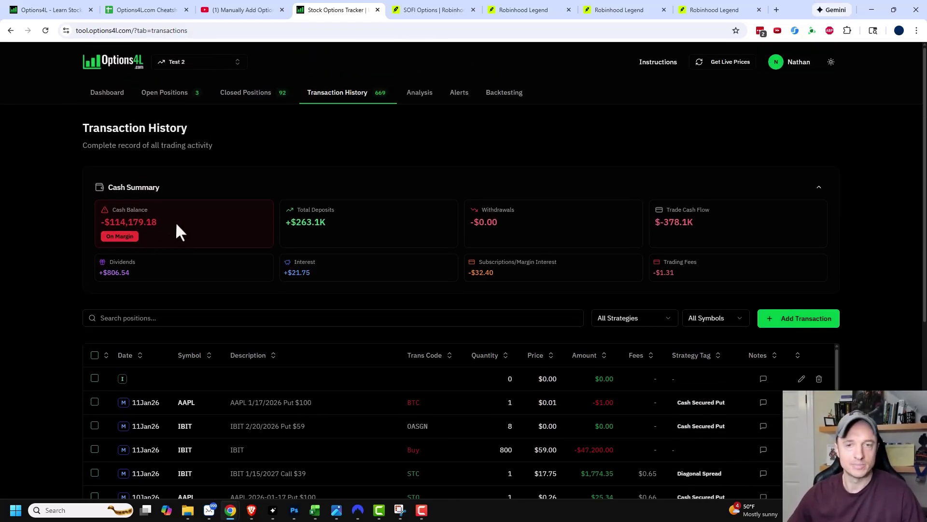
{"action": "left_click", "coordinate": [177, 93]}
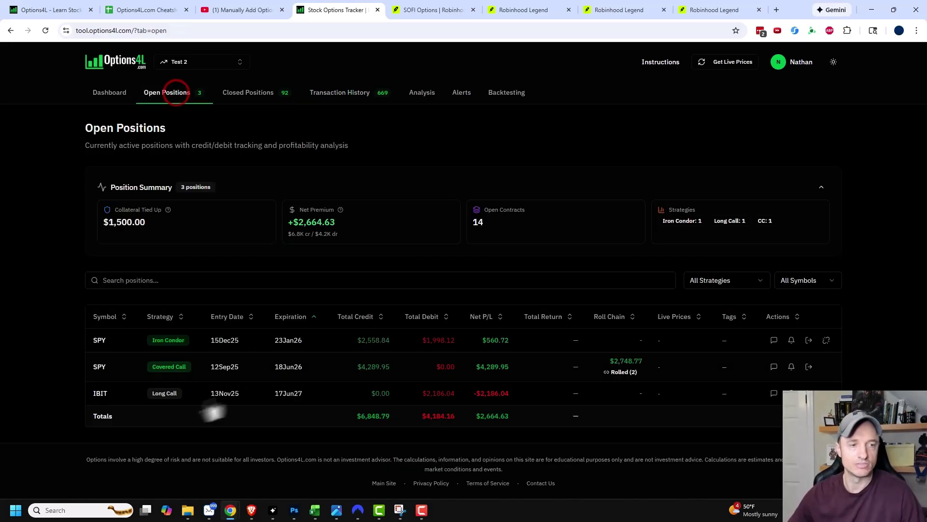